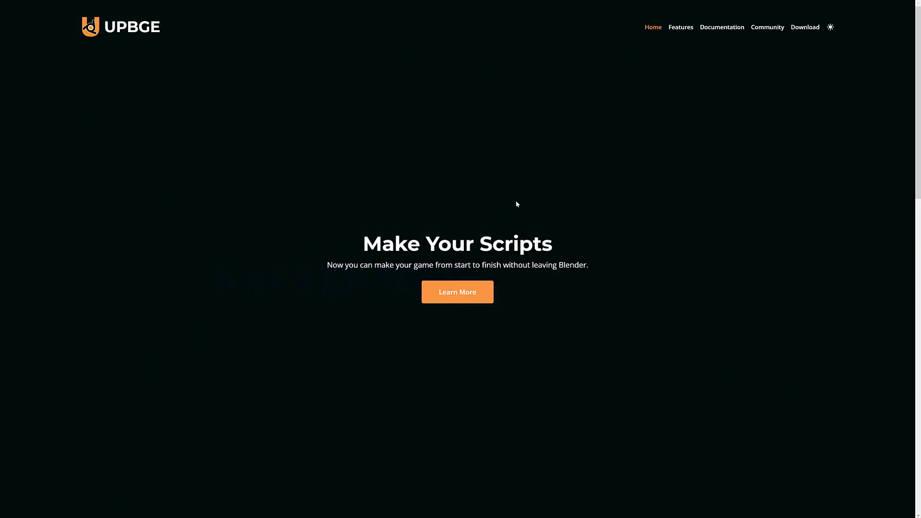
Switch from the UPBGE homepage in Opera to the UPBGE editor showing the Sponza hall
key("alt+Tab")
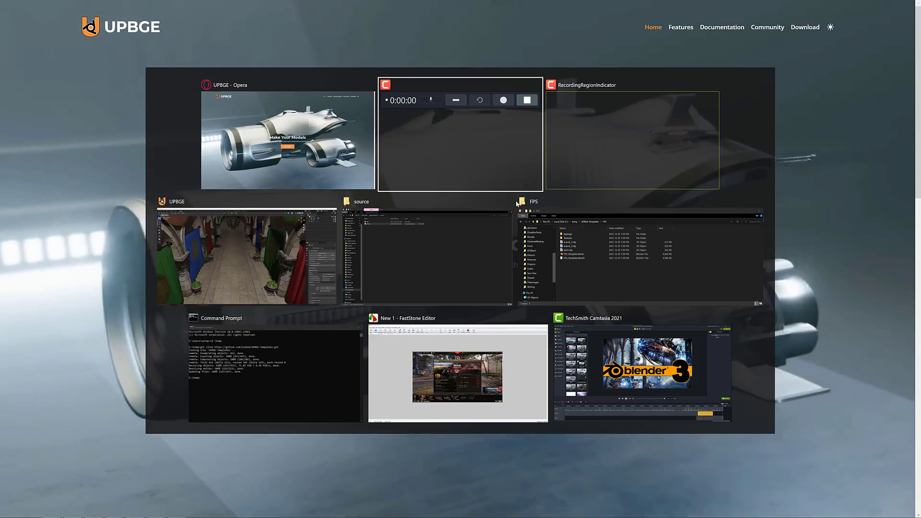
key("alt+Tab")
key("alt+Tab")
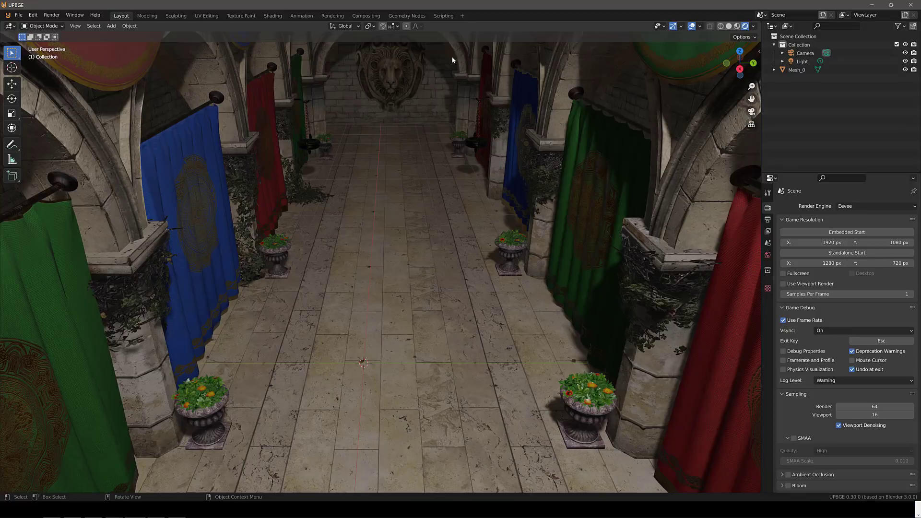
middle_click_drag(535, 209, 402, 272)
left_click(14, 20)
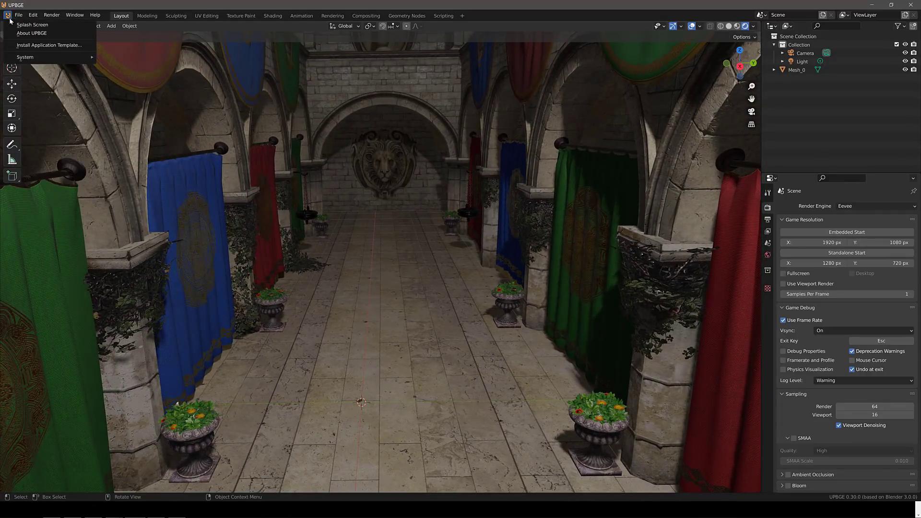
left_click(23, 37)
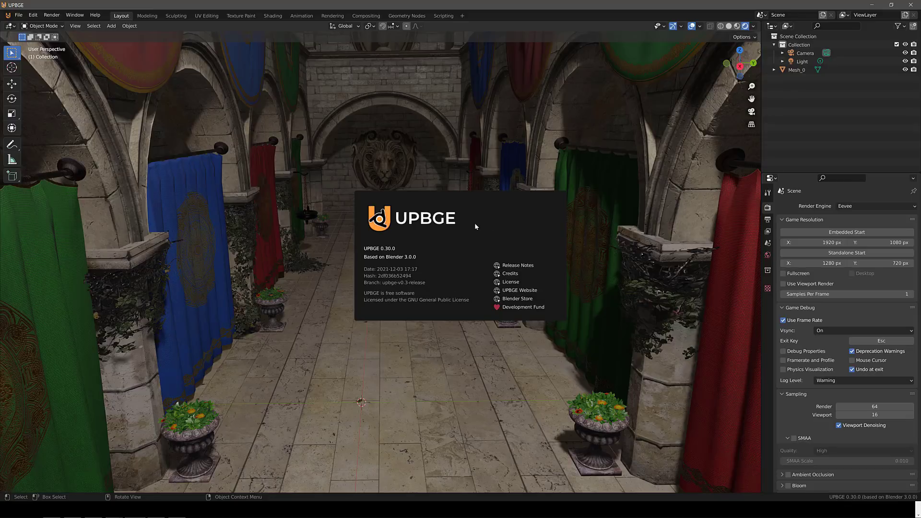
left_click(442, 425)
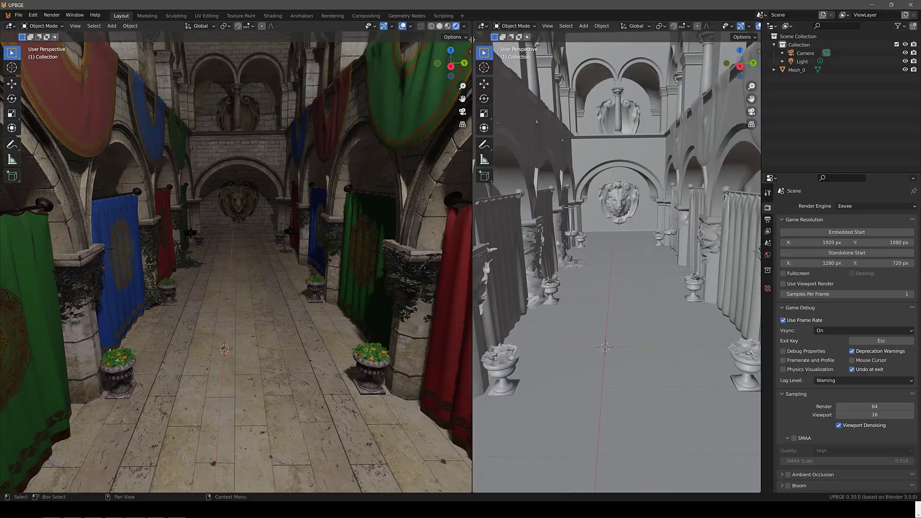
Widen the right-hand viewport area and turn it into a Logic Bricks Editor
left_click_drag(473, 42, 342, 43)
left_click(360, 26)
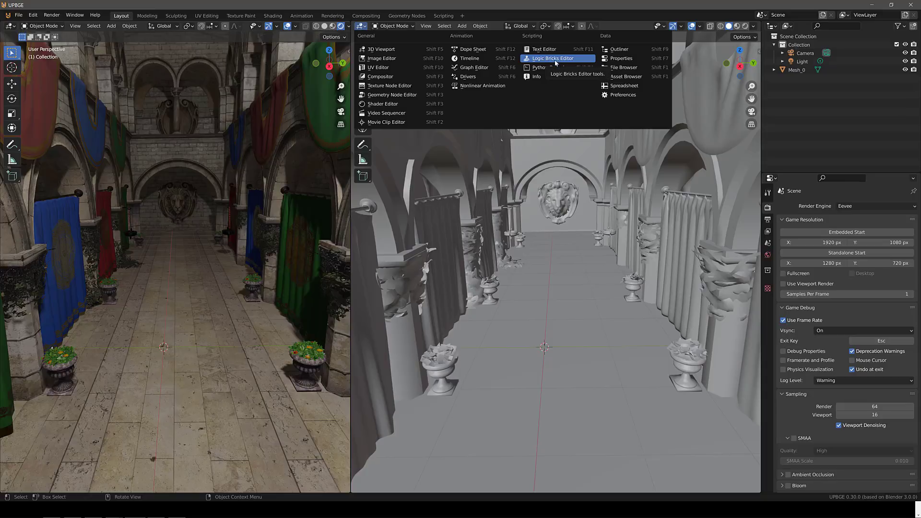
left_click(546, 59)
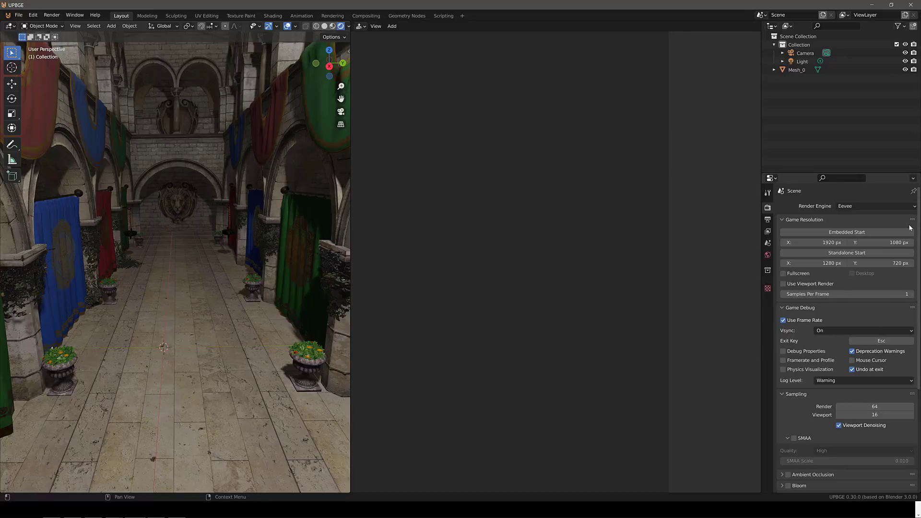
left_click(111, 26)
Add a cube mesh and move it up to eye level in the Sponza corridor
mouse_move(123, 36)
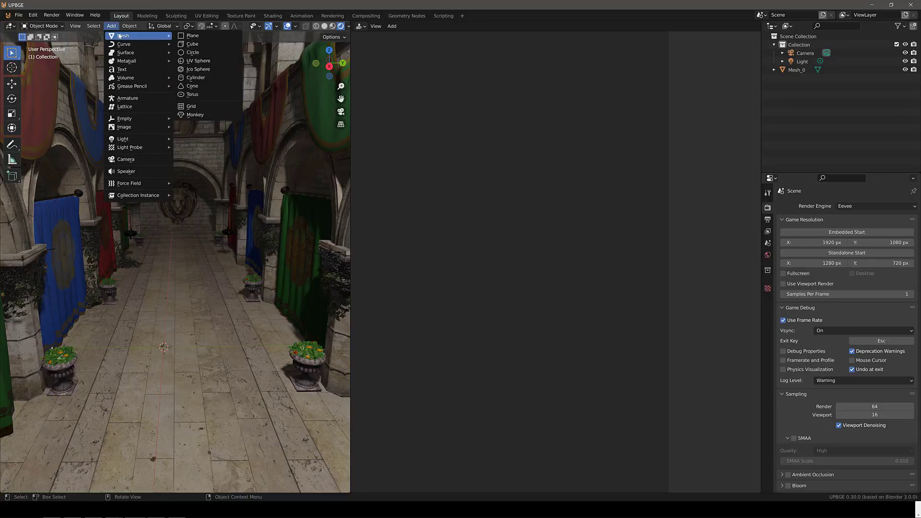
left_click(192, 44)
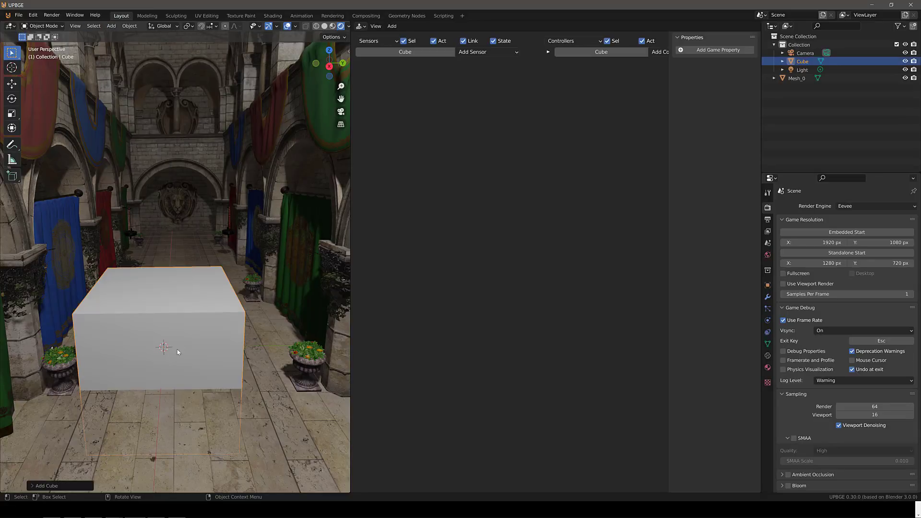
left_click(256, 312)
left_click(142, 336)
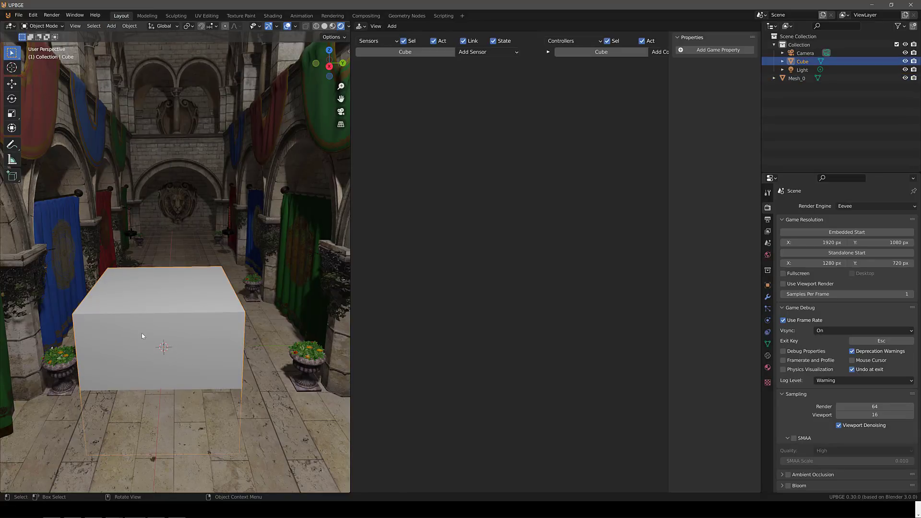
left_click_drag(142, 333, 147, 212)
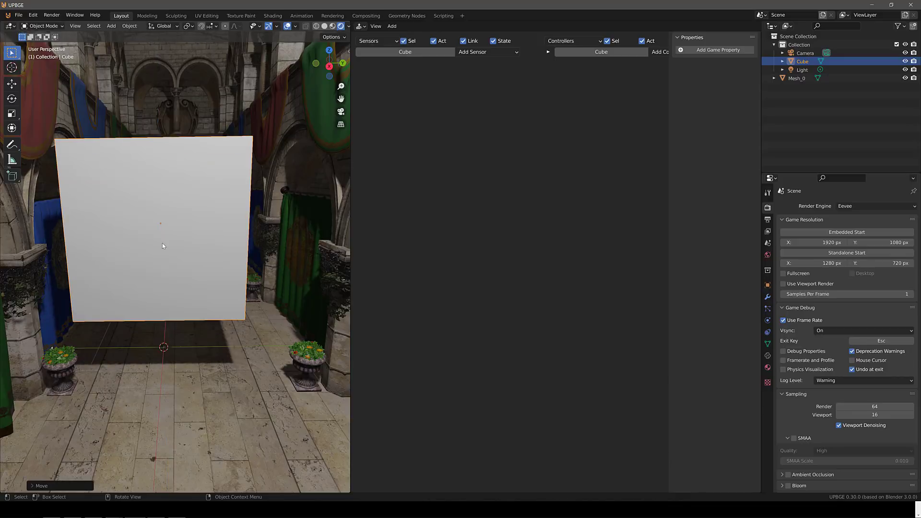
key("g")
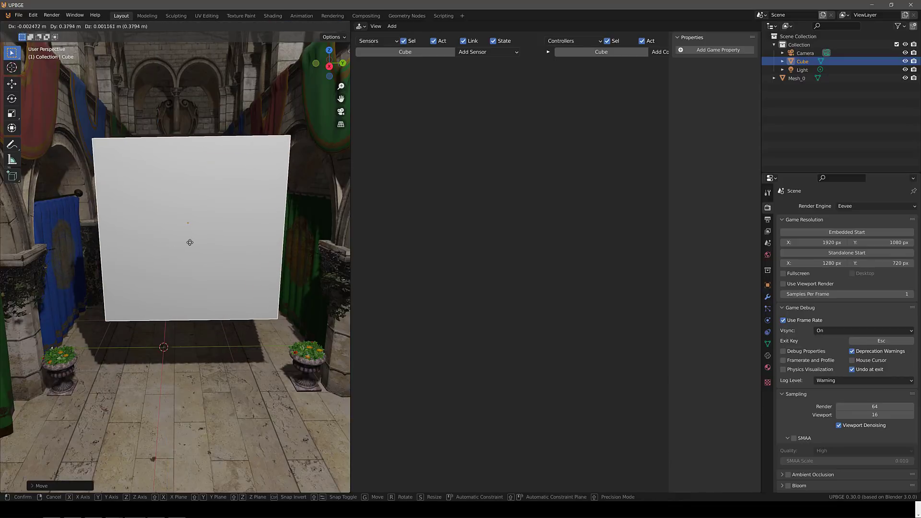
left_click(190, 242)
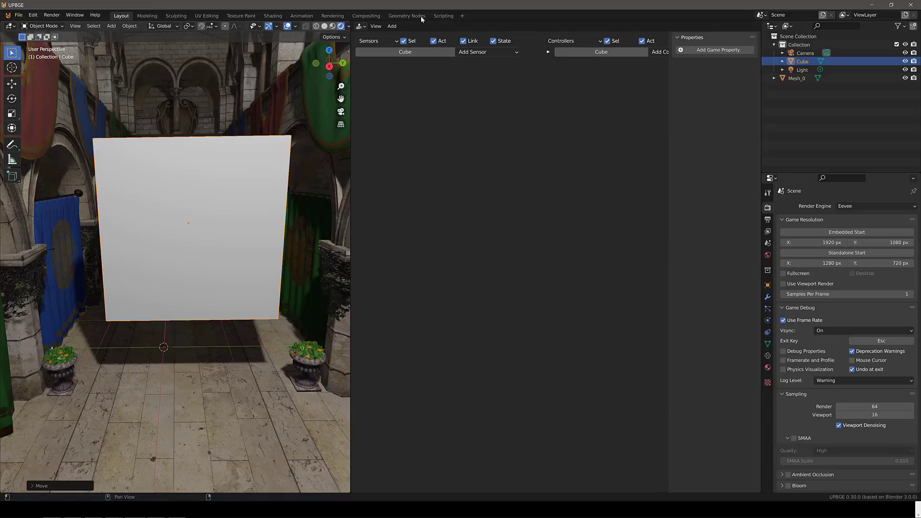
left_click(361, 26)
mouse_move(198, 228)
middle_mouse_down()
mouse_move(188, 241)
mouse_move(204, 270)
mouse_move(206, 234)
mouse_move(197, 243)
middle_mouse_up()
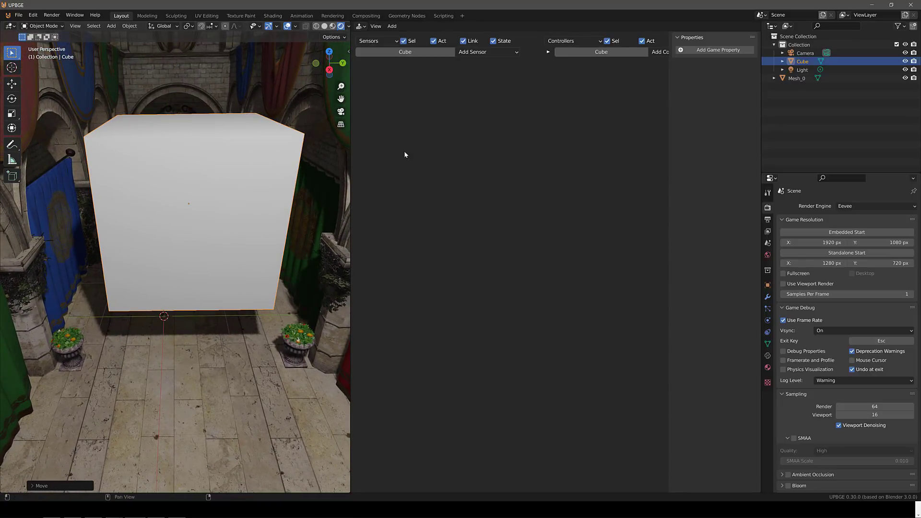
Add a Keyboard sensor to the cube triggered by the Up Arrow key
left_click(501, 54)
left_click(487, 53)
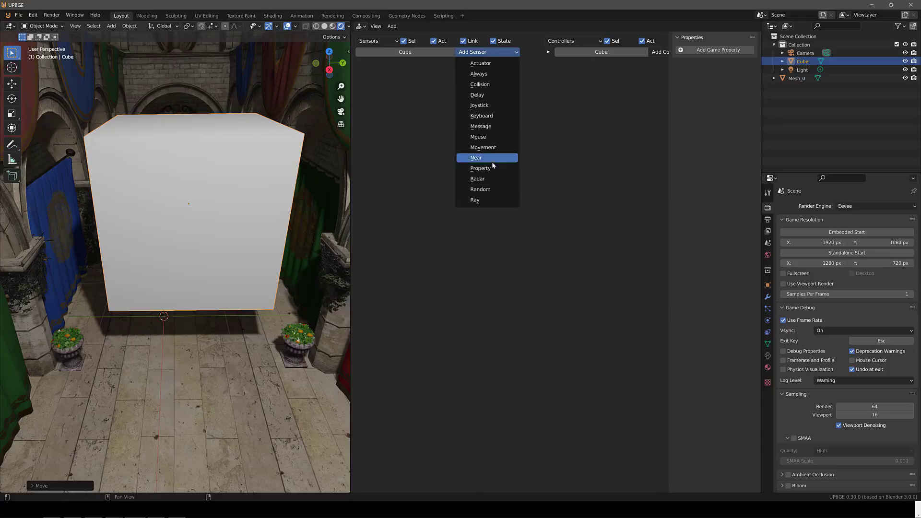
left_click(479, 118)
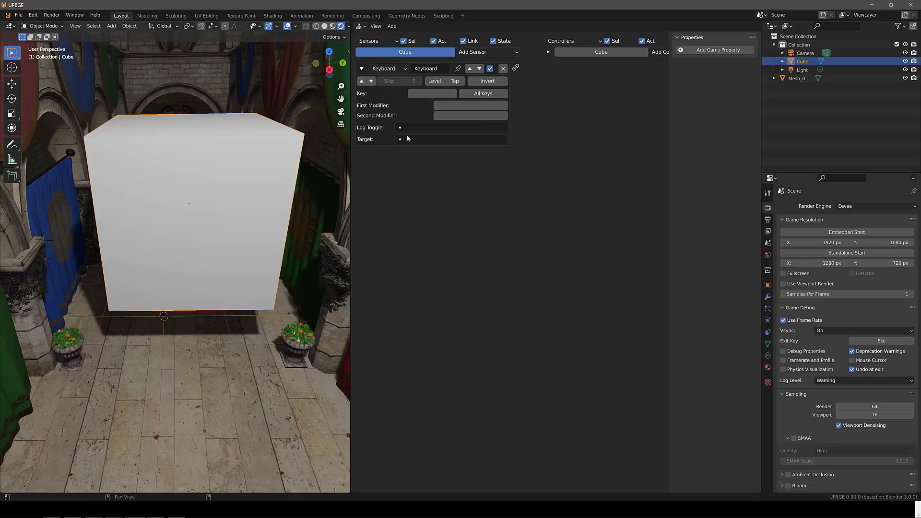
left_click(416, 94)
key("Up")
Add a controller and a Simple Motion actuator that moves the cube 0.30 along Z
scroll(559, 195, "right", 5, "ctrl")
left_click(571, 53)
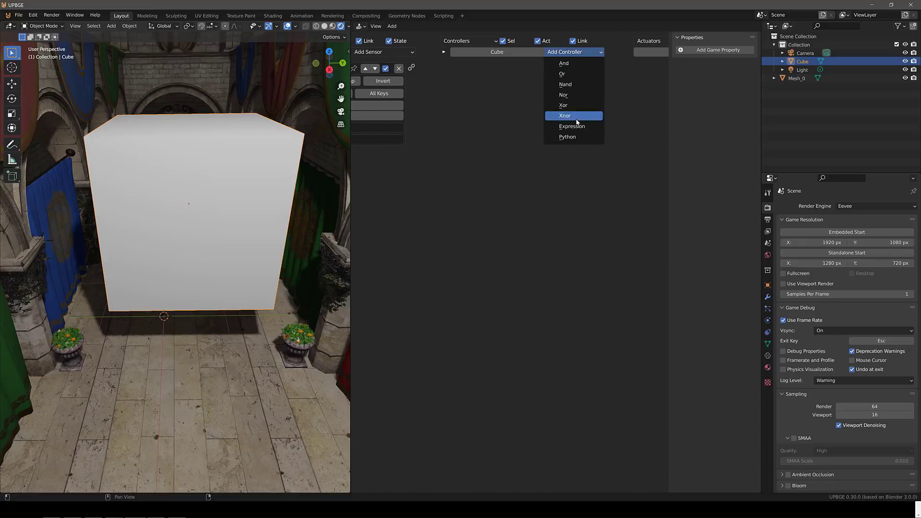
middle_click_drag(574, 209, 456, 235)
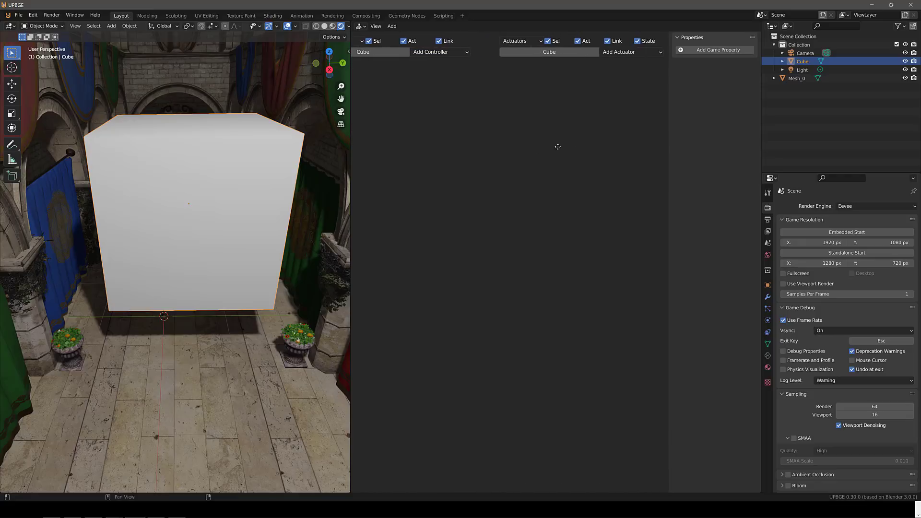
left_click(622, 53)
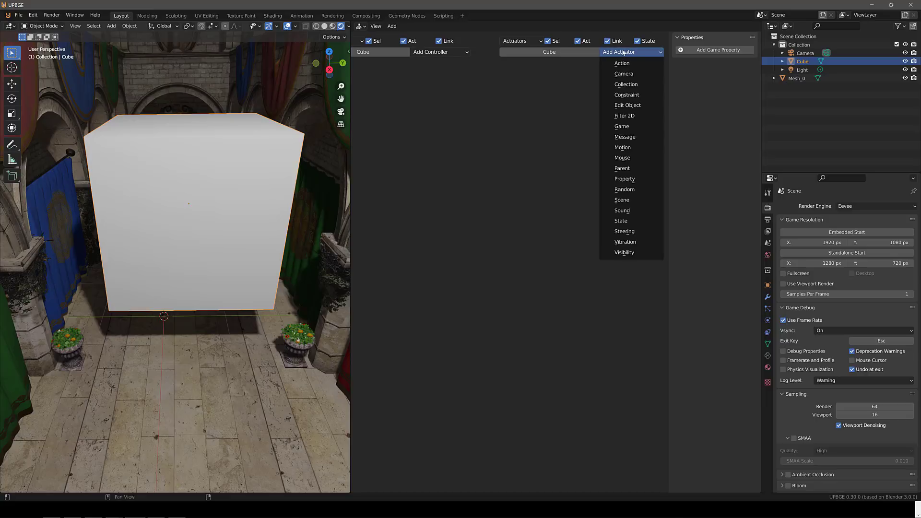
left_click(622, 147)
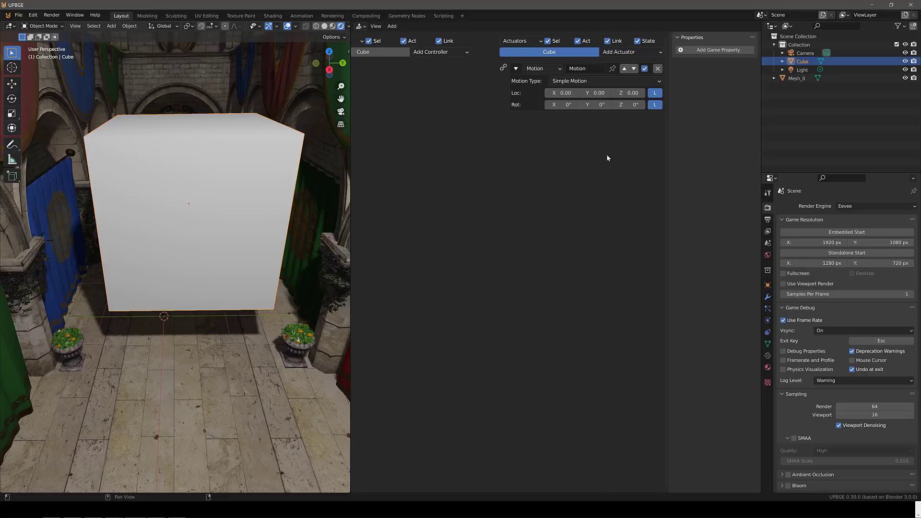
left_click(629, 93)
type("0.3")
key("Return")
Wire the Up Arrow keyboard sensor to the Motion actuator
scroll(482, 216, "down", 3)
middle_click_drag(481, 216, 485, 214)
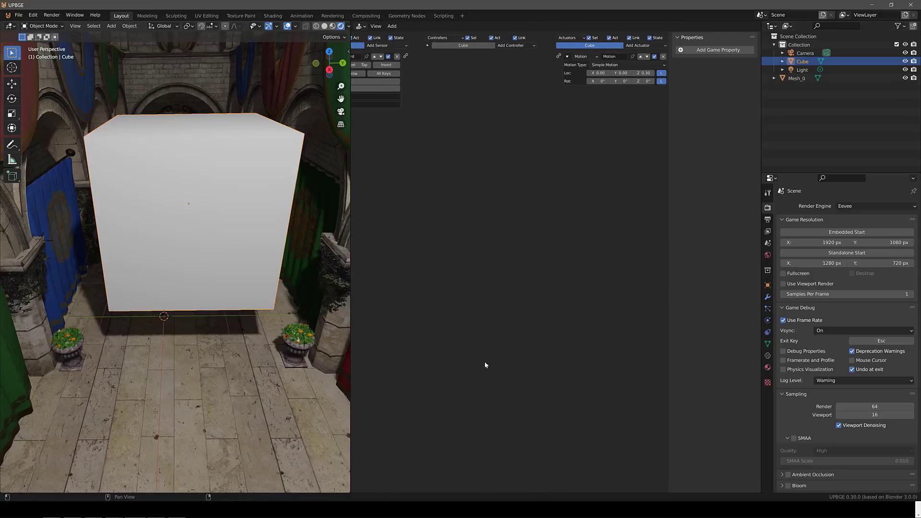
left_click_drag(405, 56, 558, 56)
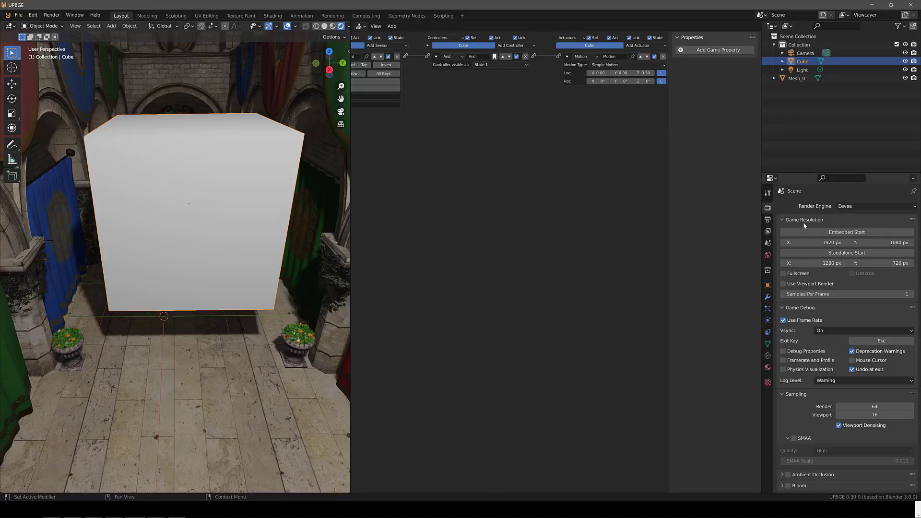
Test-run the game in the viewport, making the cube rise with W, then stop it with Esc
left_click(849, 207)
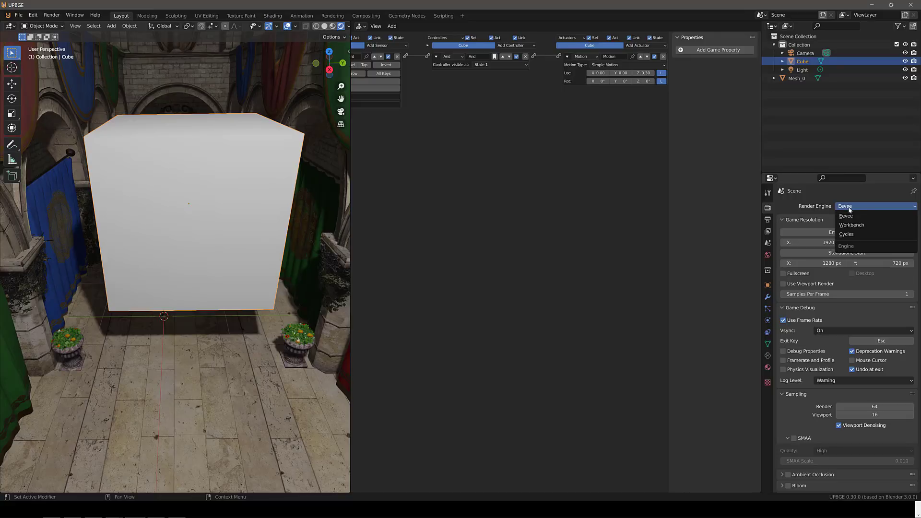
left_click(846, 216)
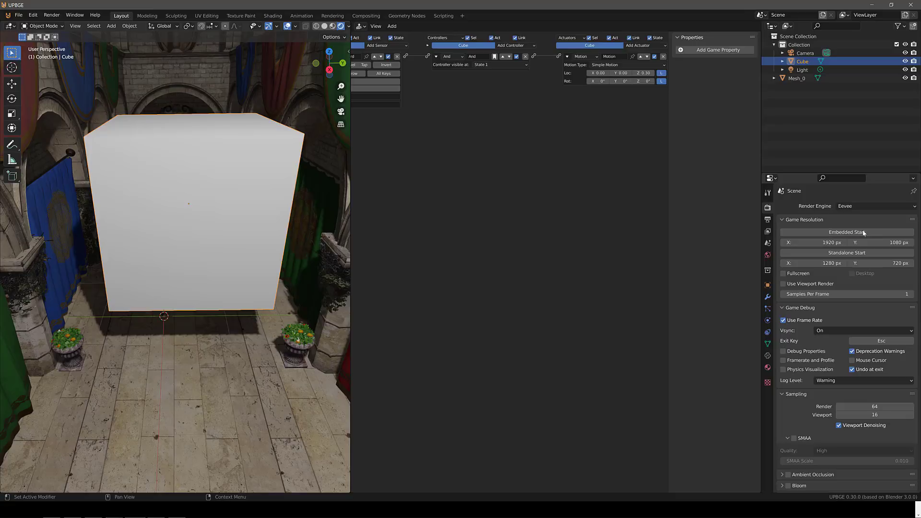
left_click(847, 232)
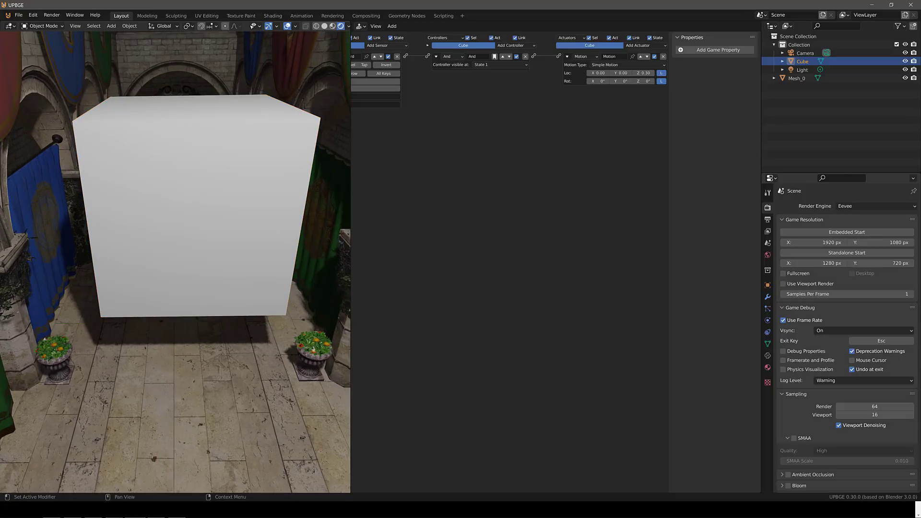
key("w")
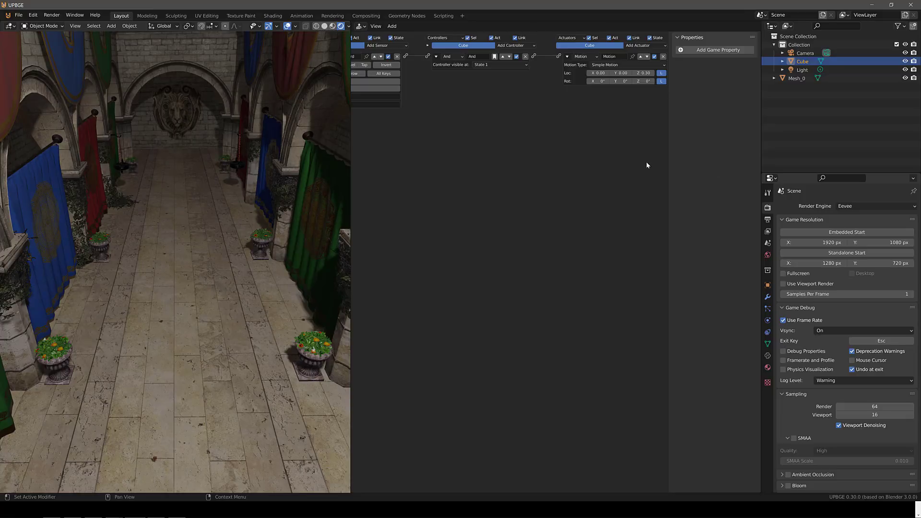
key("Escape")
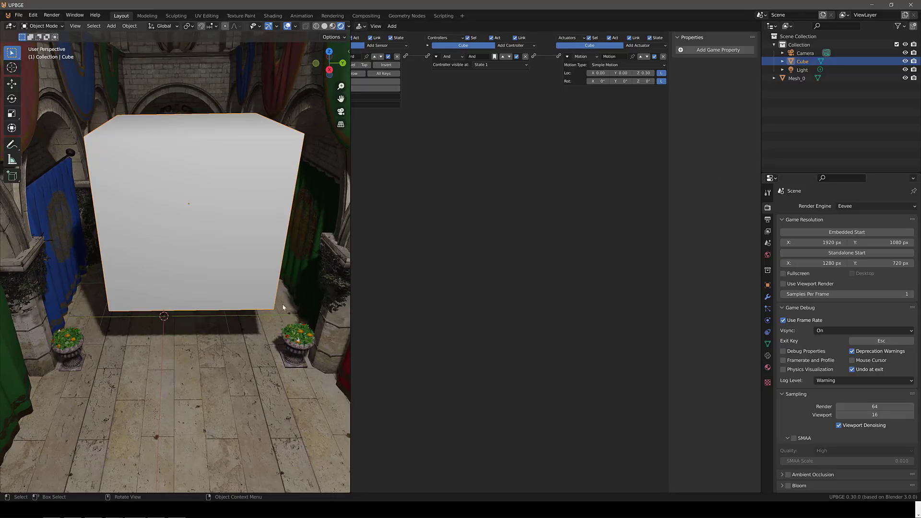
Set the cube's Physics Type to Rigid Body and tick Continuous Collision Detection and Collision Bounds
left_click(767, 320)
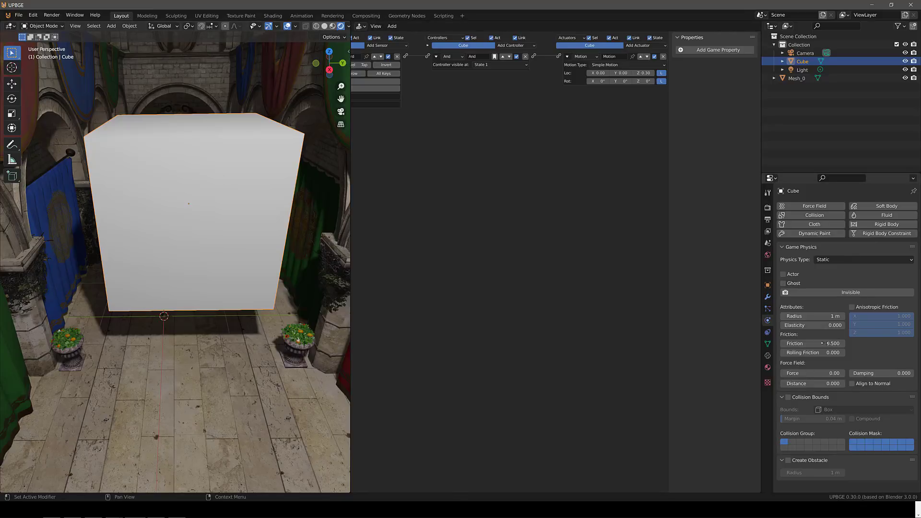
left_click(856, 260)
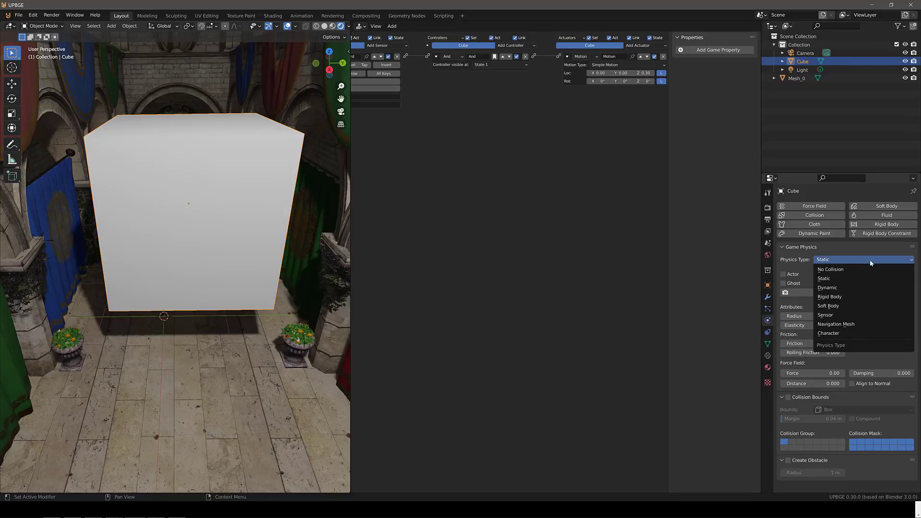
left_click(833, 297)
scroll(839, 402, "down", 2)
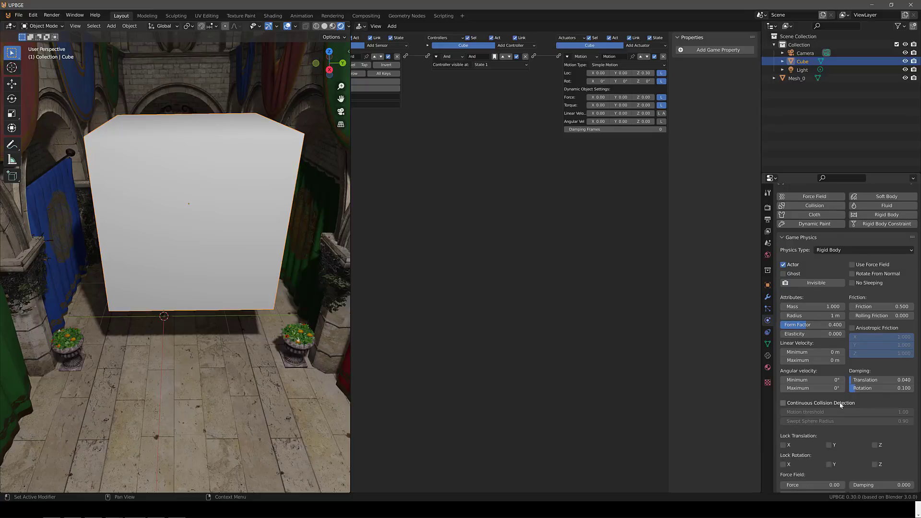
left_click(783, 374)
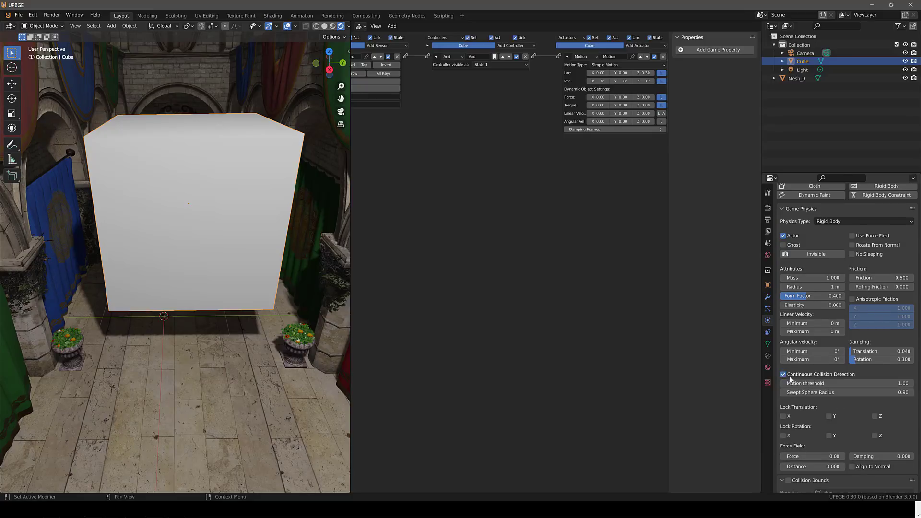
scroll(822, 269, "down", 2)
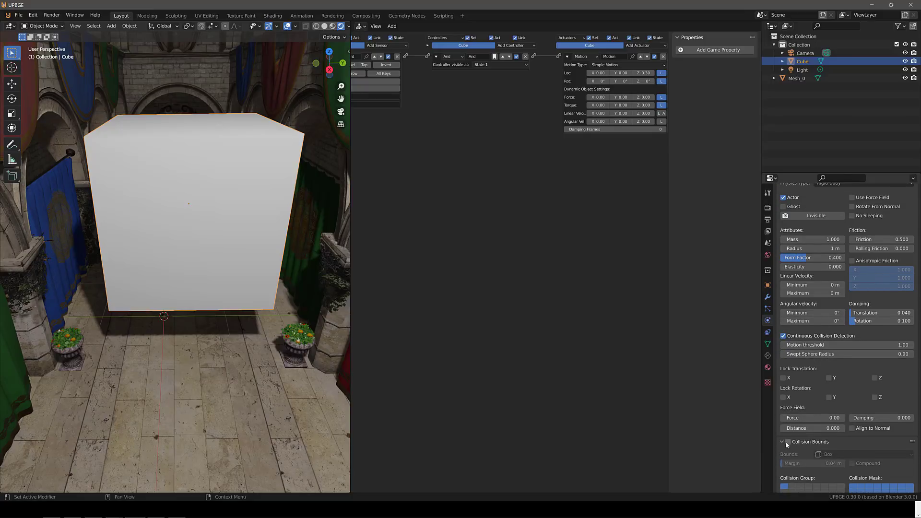
left_click(787, 441)
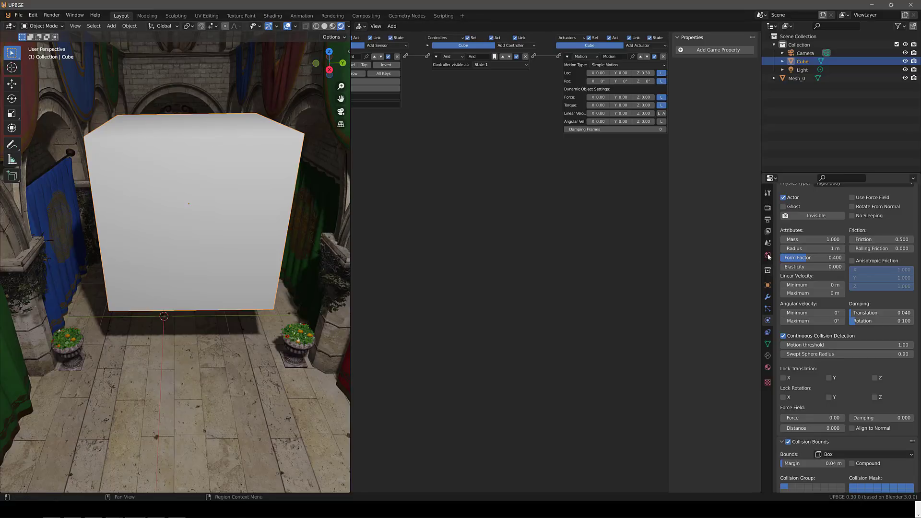
Enable Physics Visualization and test-play the scene twice, watching the rigid-body cube fall
left_click(768, 208)
scroll(815, 288, "up", 4)
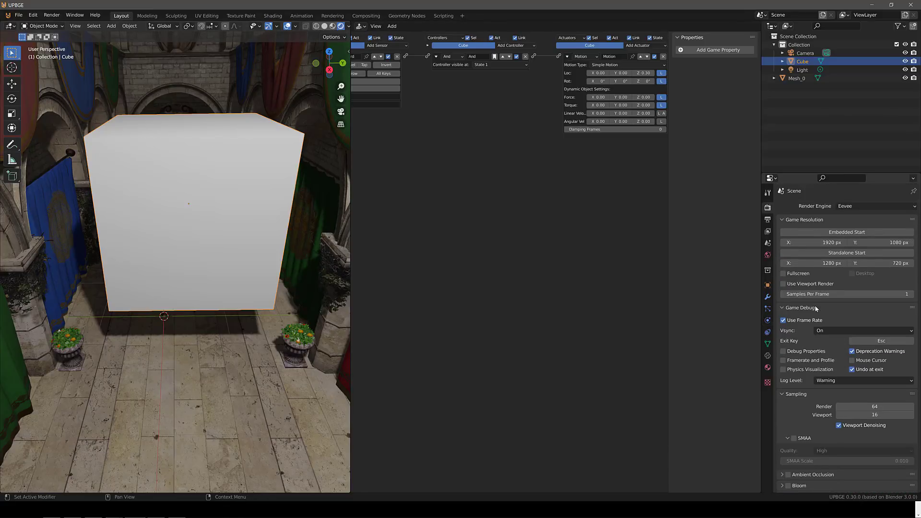
left_click(782, 369)
left_click(847, 232)
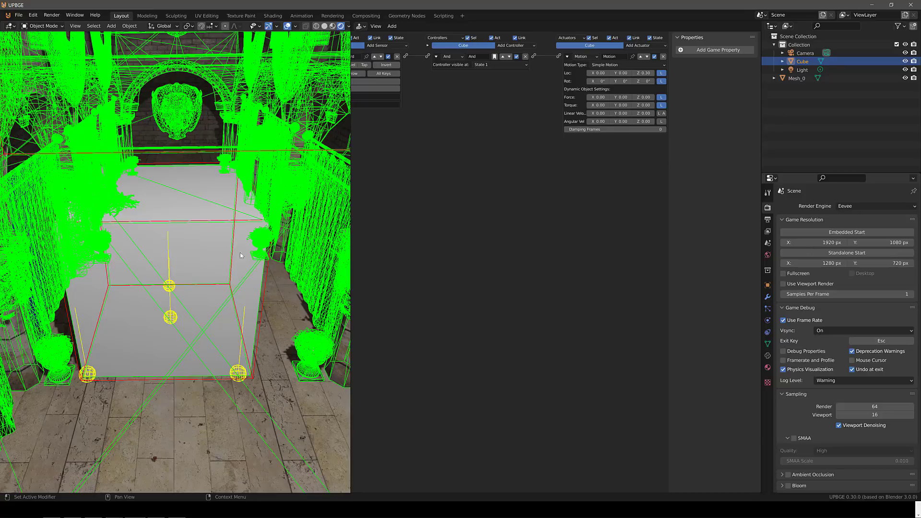
key("Escape")
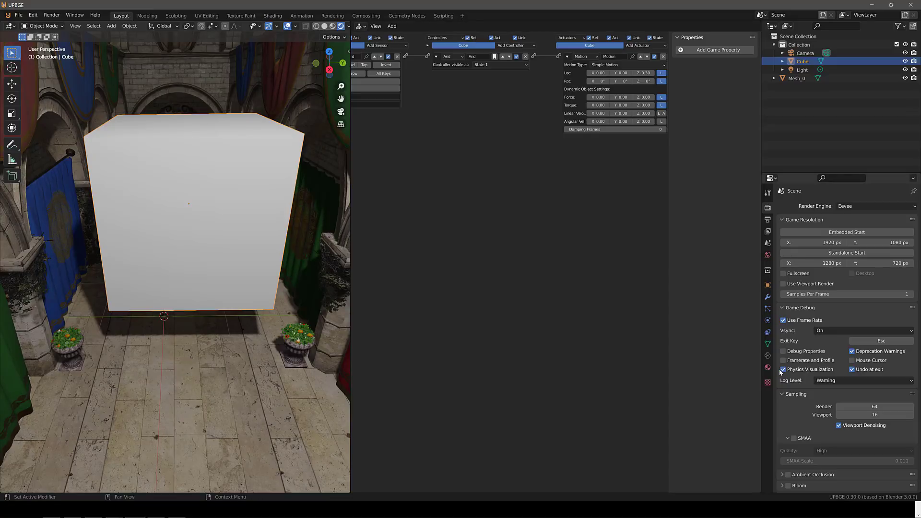
left_click(841, 231)
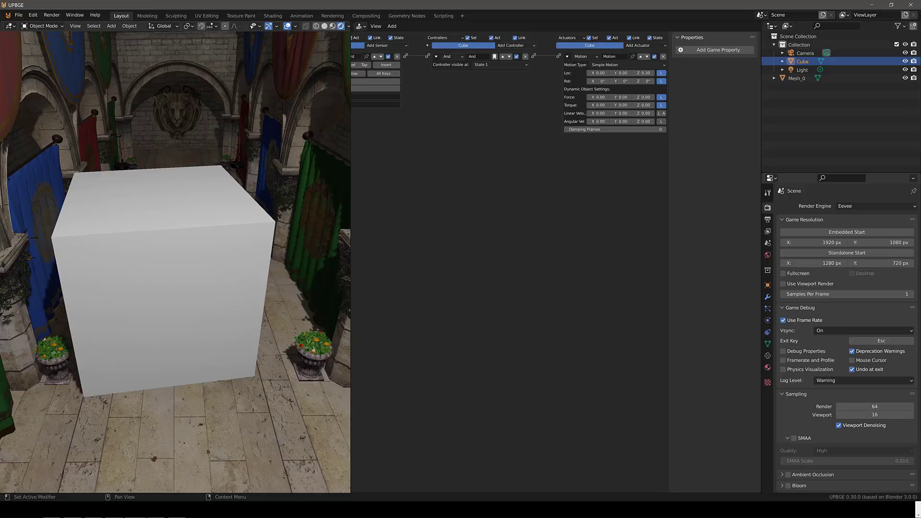
key("Escape")
Set the cube's elasticity to 0.223 and its mass to 13.8 in Physics properties
left_click(769, 332)
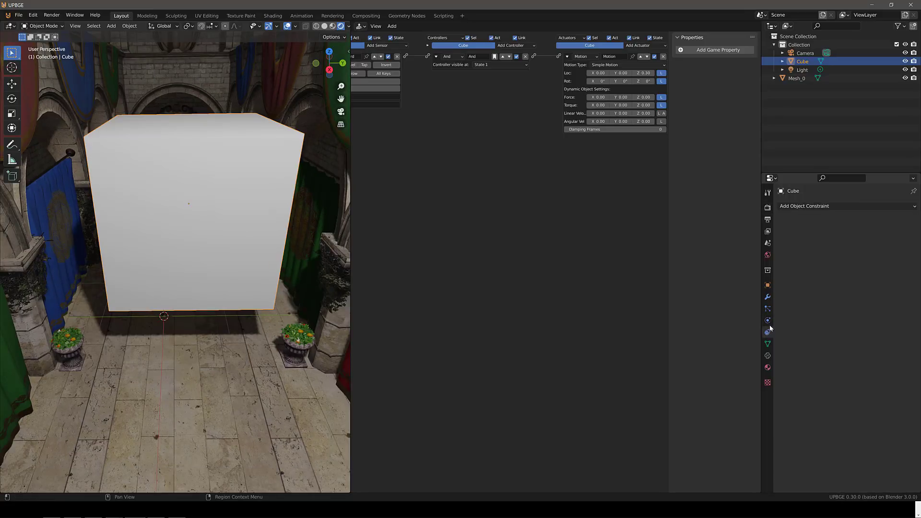
left_click(768, 320)
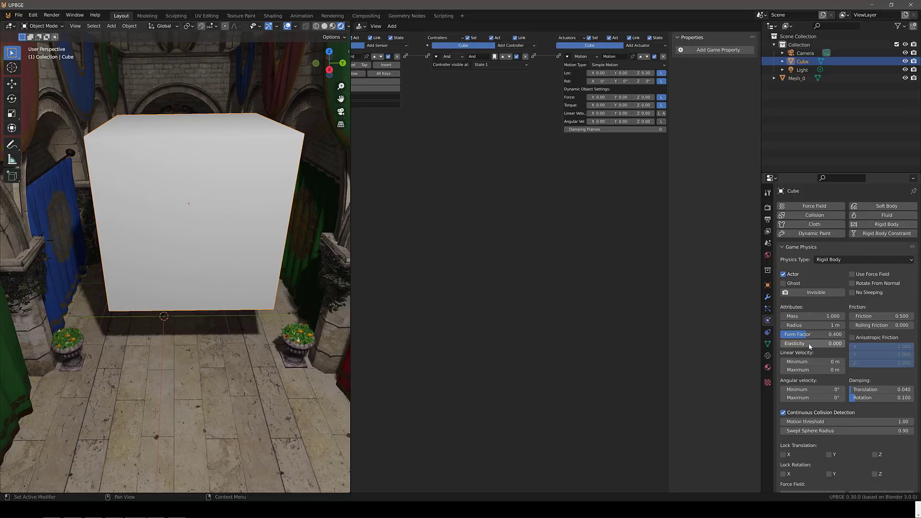
left_click_drag(810, 343, 824, 343)
left_click(811, 316)
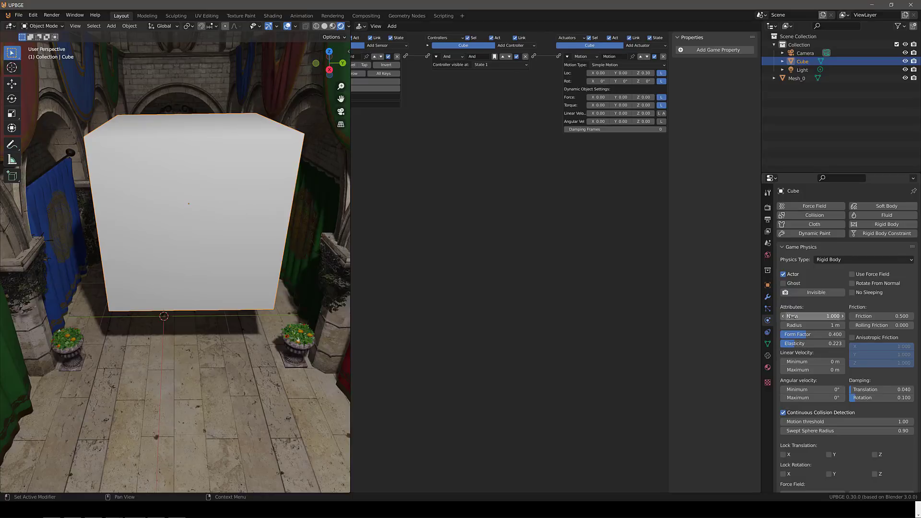
type("13.8")
key("Return")
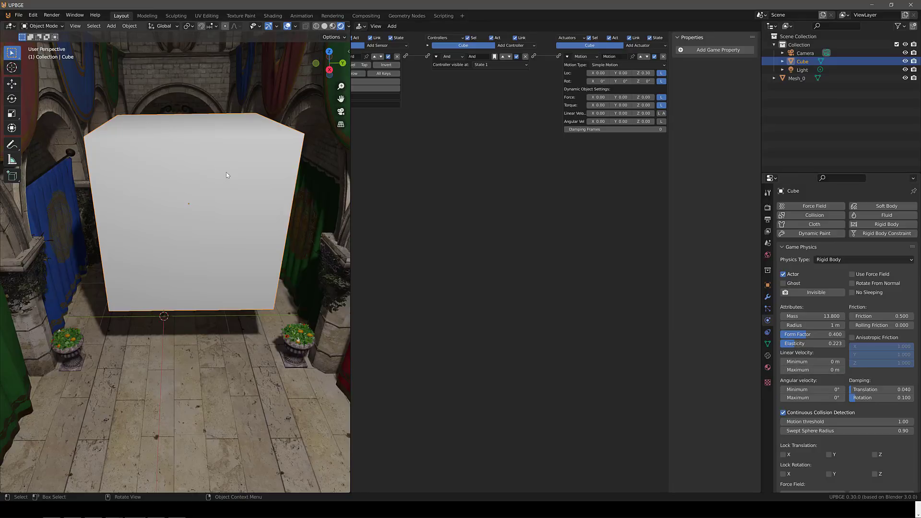
Run the embedded game to test the new physics, stop it, and open About UPBGE
left_click(768, 207)
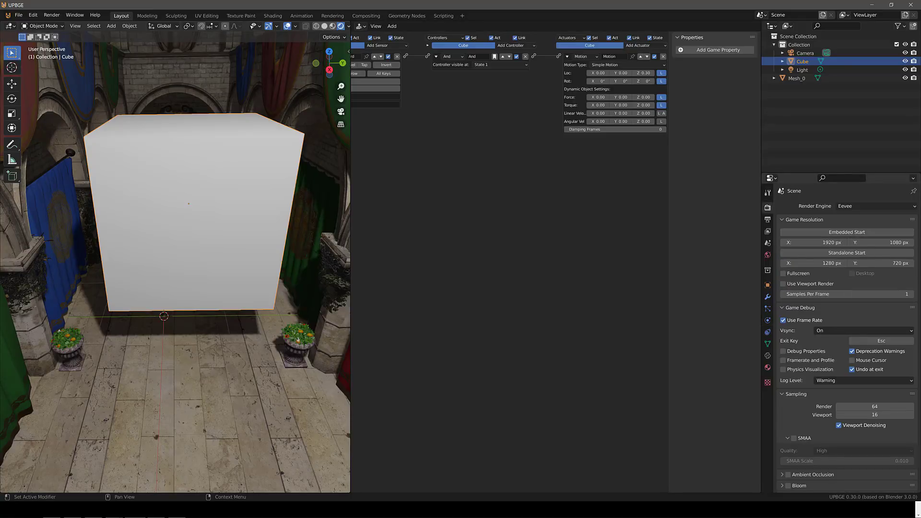
left_click(846, 232)
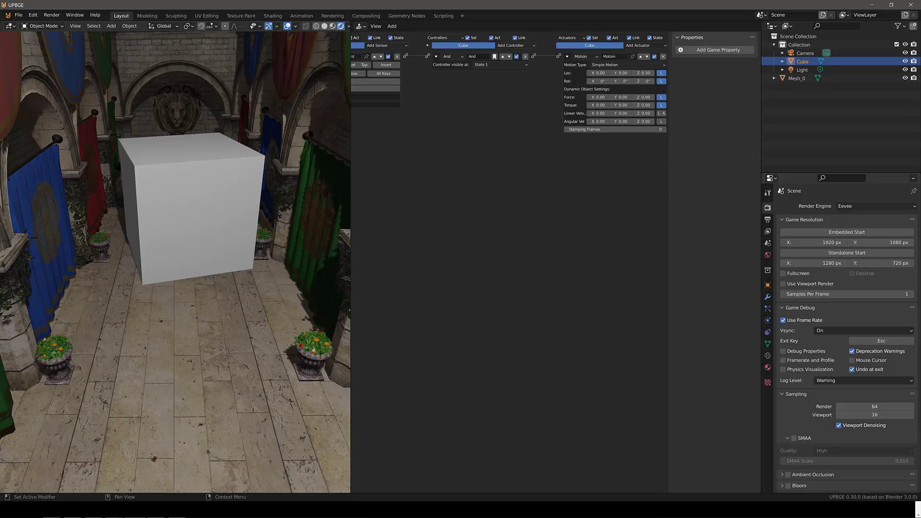
key("Escape")
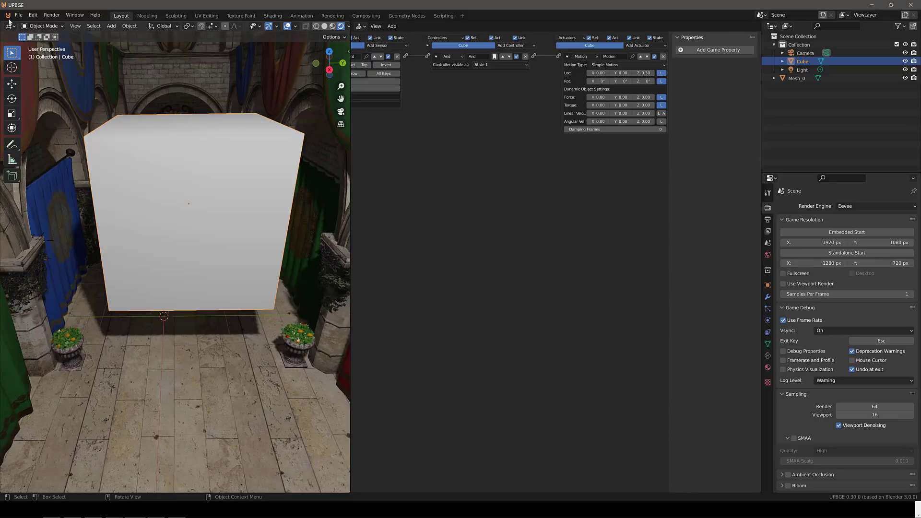
left_click(7, 15)
left_click(19, 34)
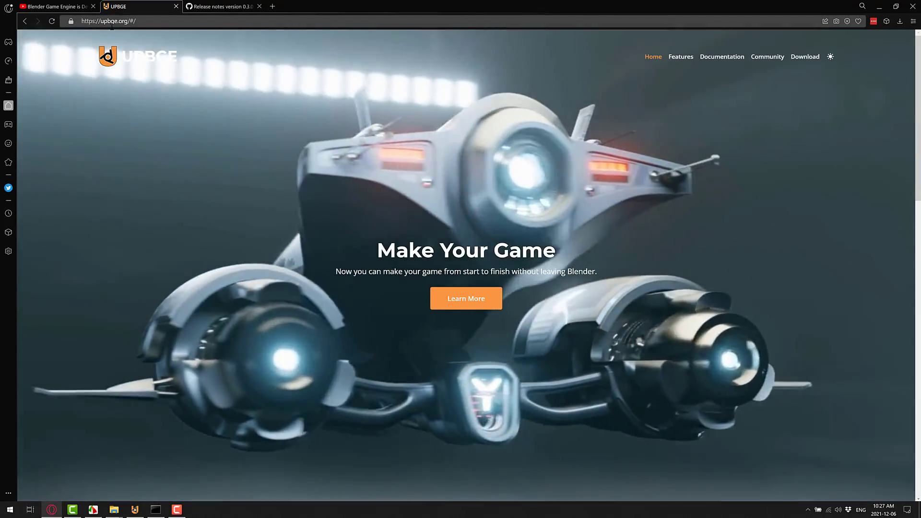
key("F11")
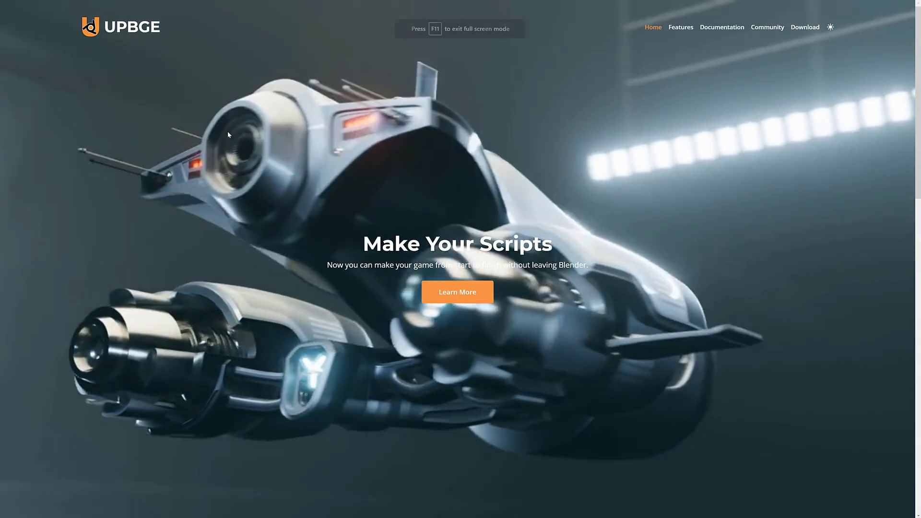
Show upbge.org fullscreen and scroll through feature tiles like Make your models and Adjust your logic
scroll(554, 283, "down", 4)
scroll(553, 283, "down", 6)
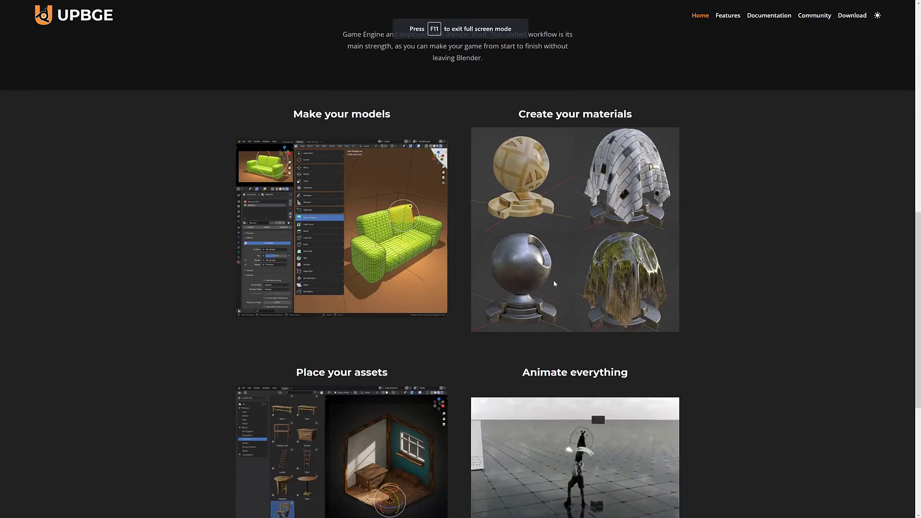
scroll(394, 237, "down", 4)
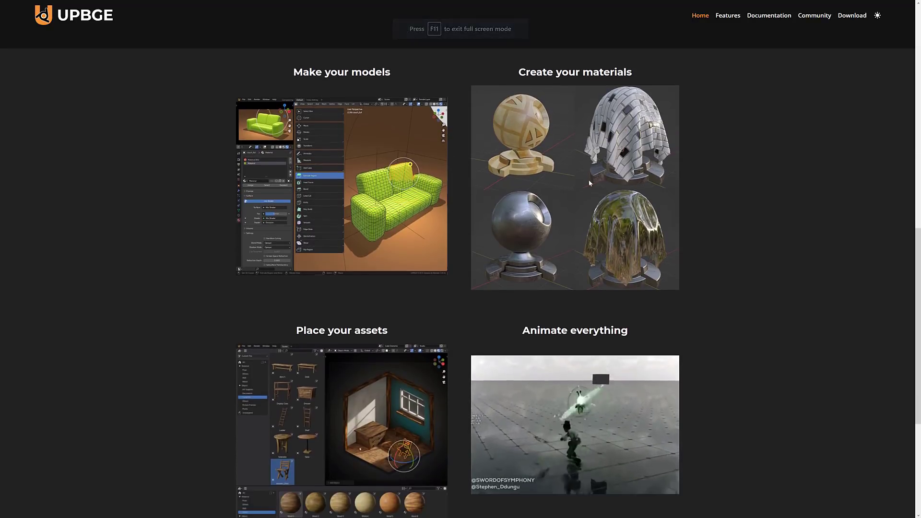
scroll(395, 237, "down", 2)
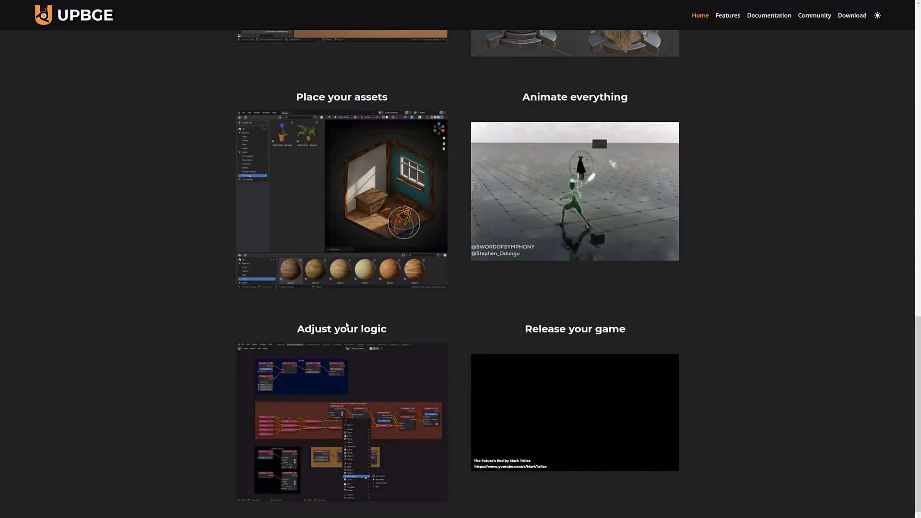
scroll(568, 347, "up", 3)
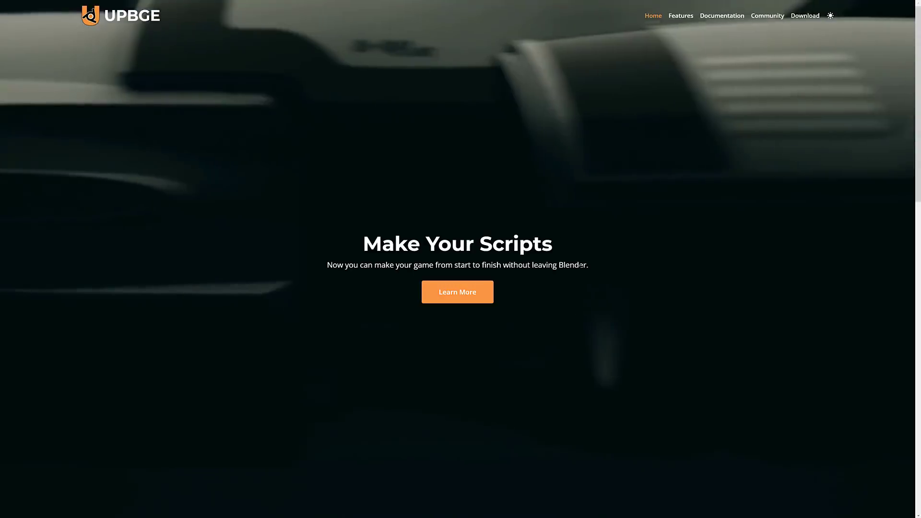
On the Features page, highlight Eevee and the physically-based rendering line, then scroll to Scripting & Logic Support
left_click(680, 16)
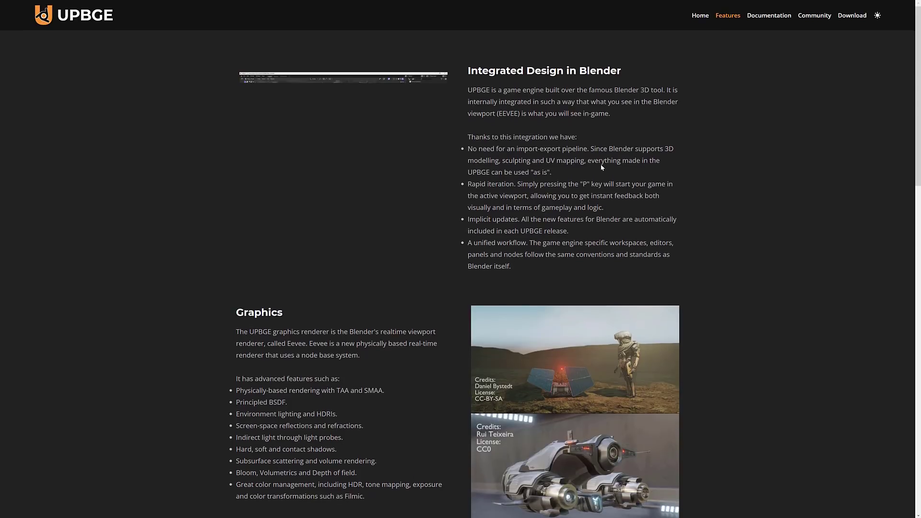
scroll(539, 220, "down", 2)
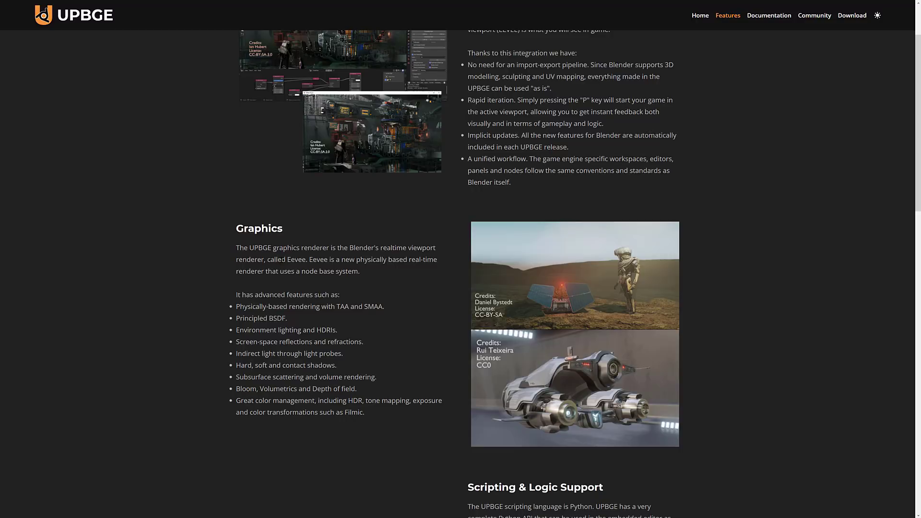
left_click_drag(281, 259, 305, 259)
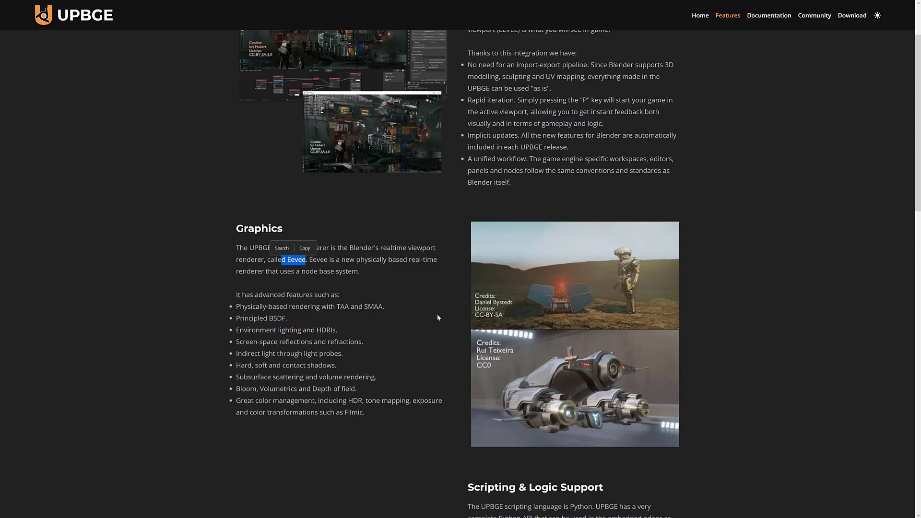
left_click_drag(256, 306, 403, 313)
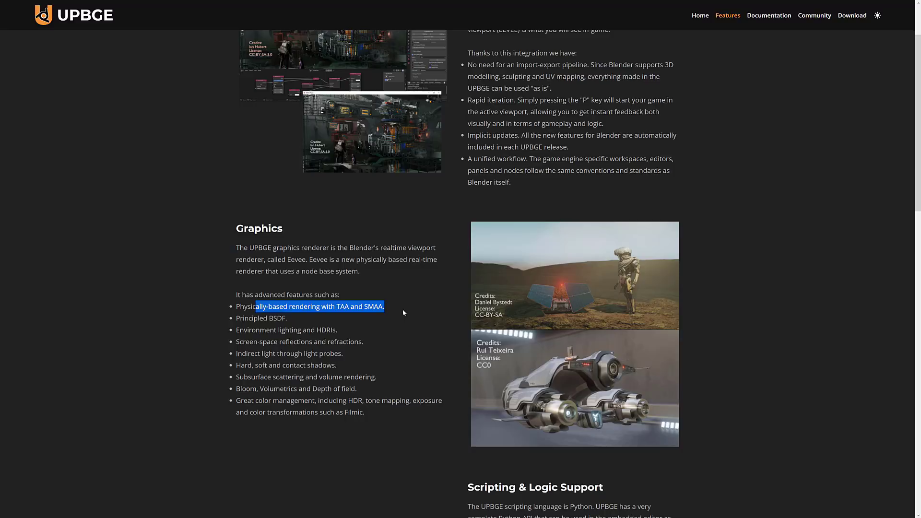
left_click(374, 321)
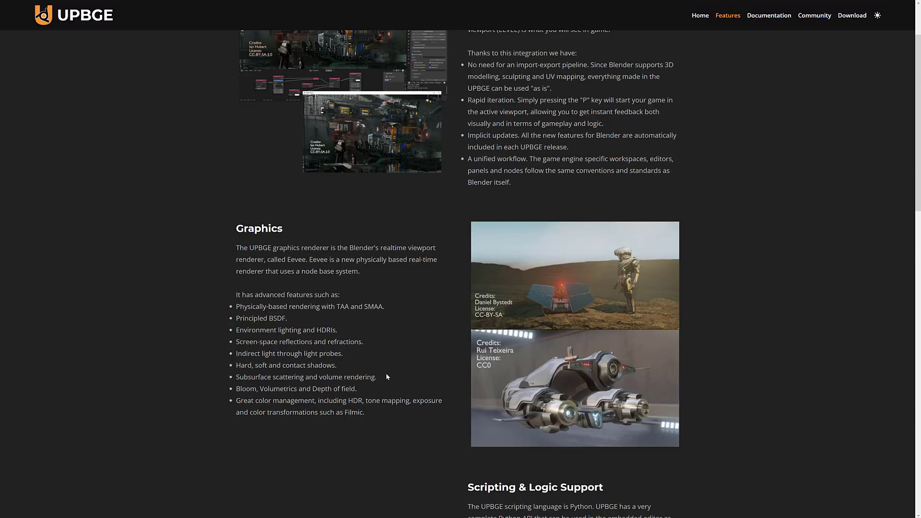
scroll(386, 373, "down", 7)
scroll(230, 225, "down", 1)
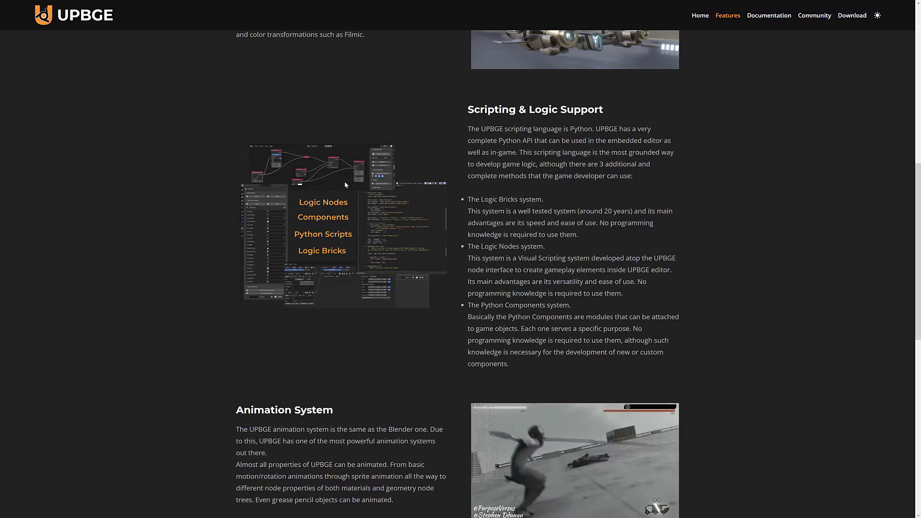
Scroll down to the Navigation System card and highlight its description
scroll(326, 197, "down", 6)
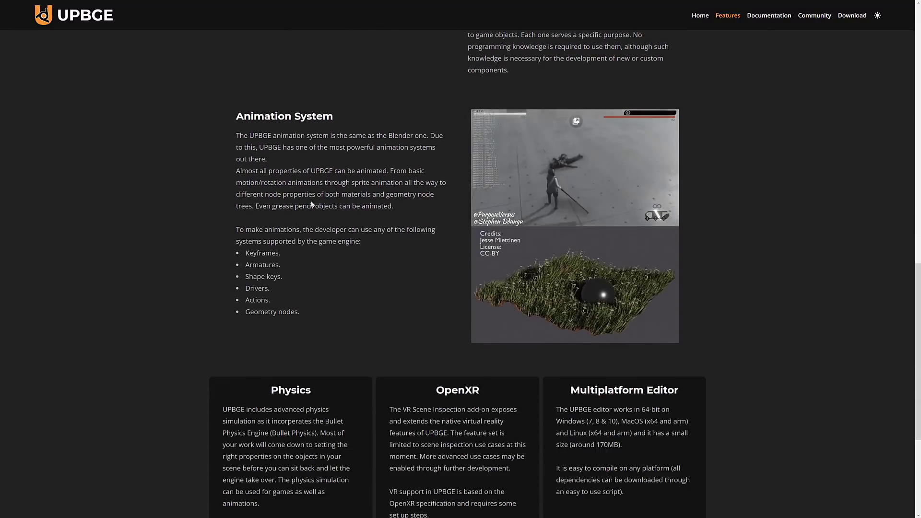
scroll(311, 211, "down", 4)
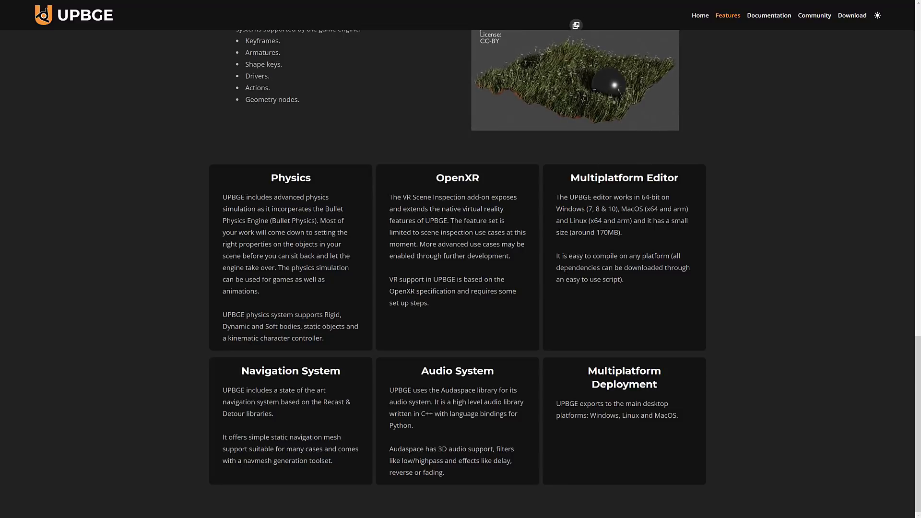
left_click_drag(222, 390, 340, 448)
left_click(331, 436)
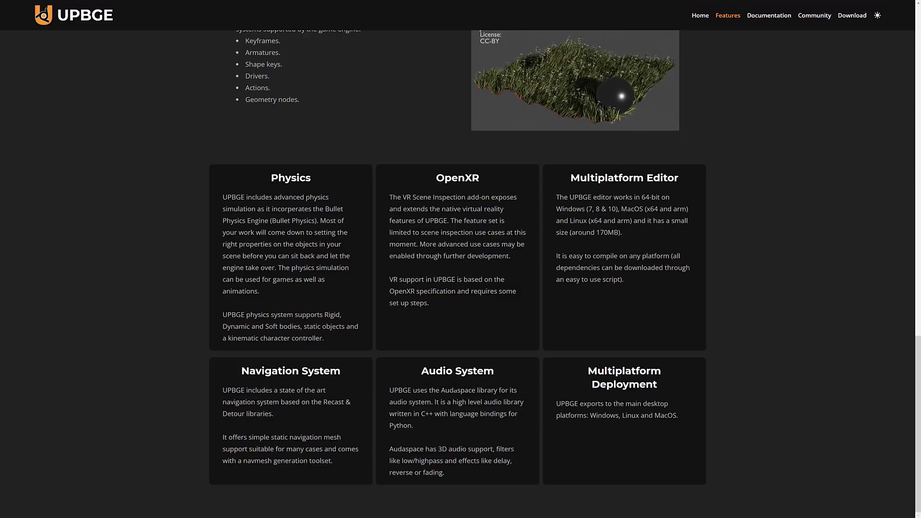
Select Audaspace and the Multiplatform Deployment platforms, then return to the top and exit full screen
double_click(458, 390)
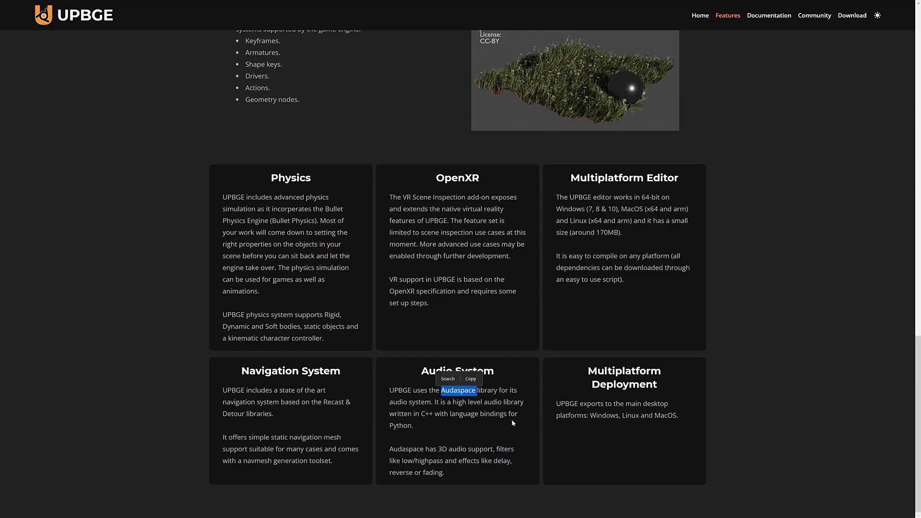
left_click_drag(586, 416, 684, 415)
left_click(727, 431)
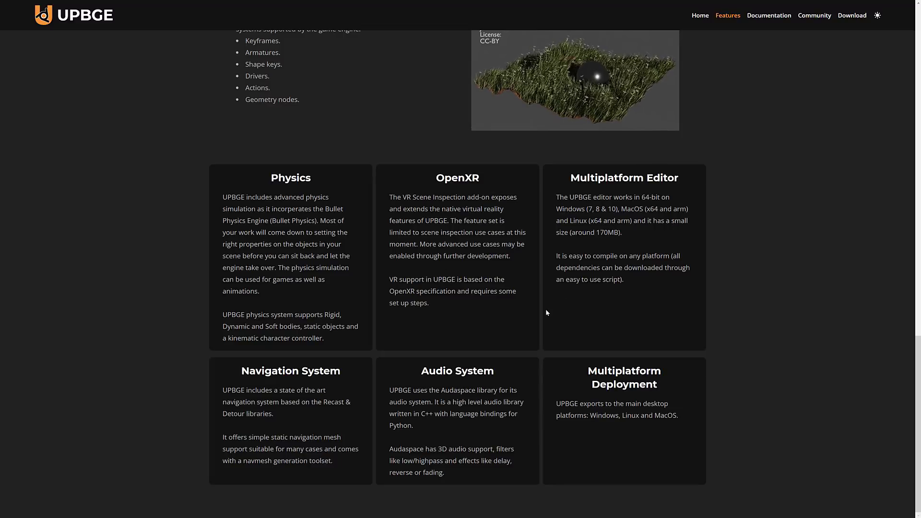
scroll(577, 336, "up", 10)
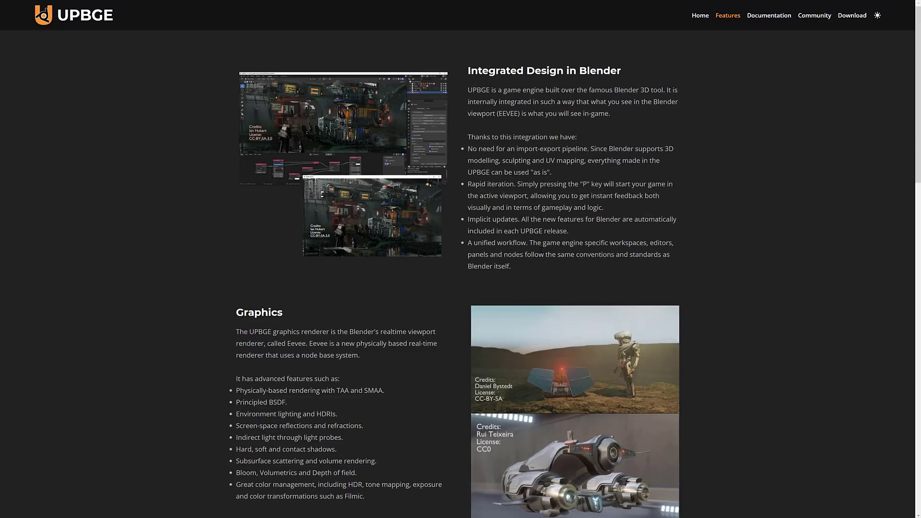
key("F11")
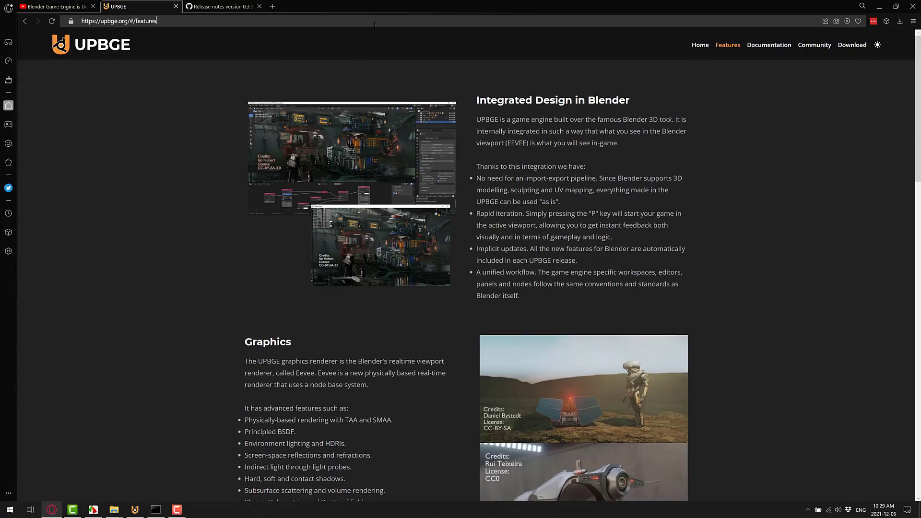
Search Google for 'upbge' and check the UPBGE Documentation result
left_click(374, 24)
type("upbge github")
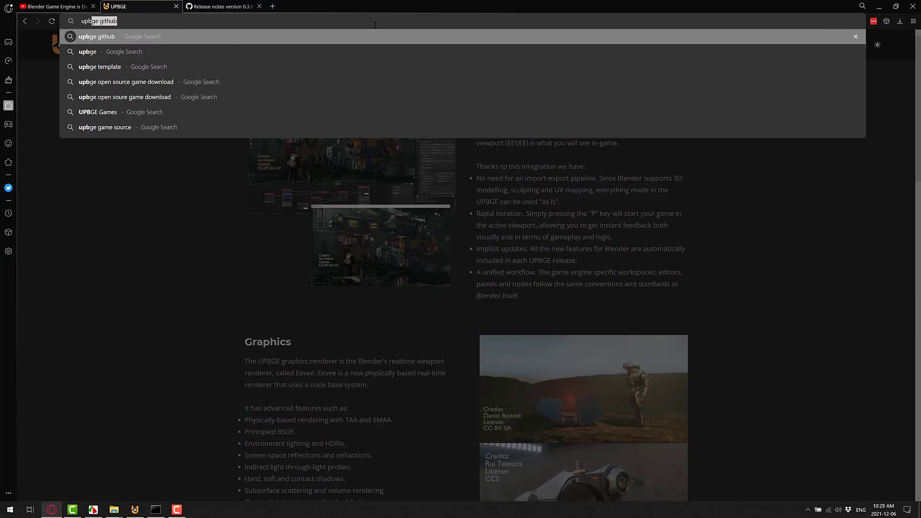
key("Return")
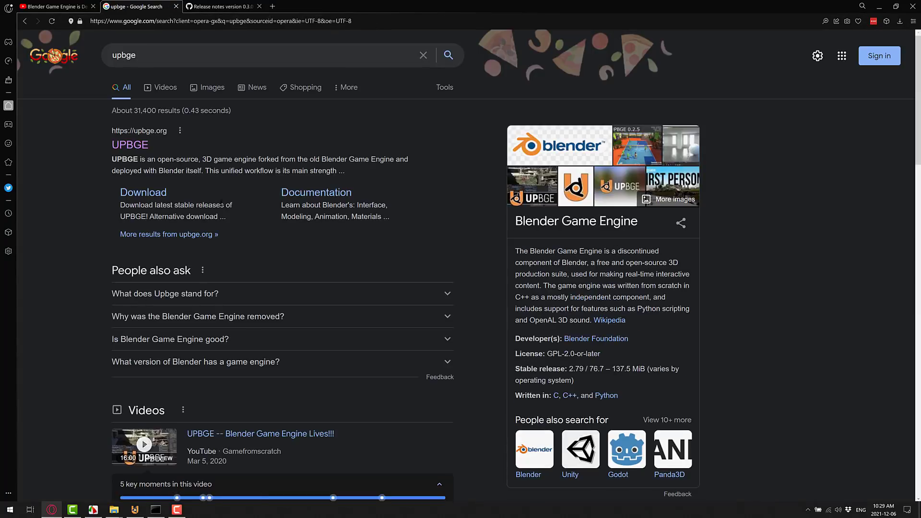
left_click(288, 197)
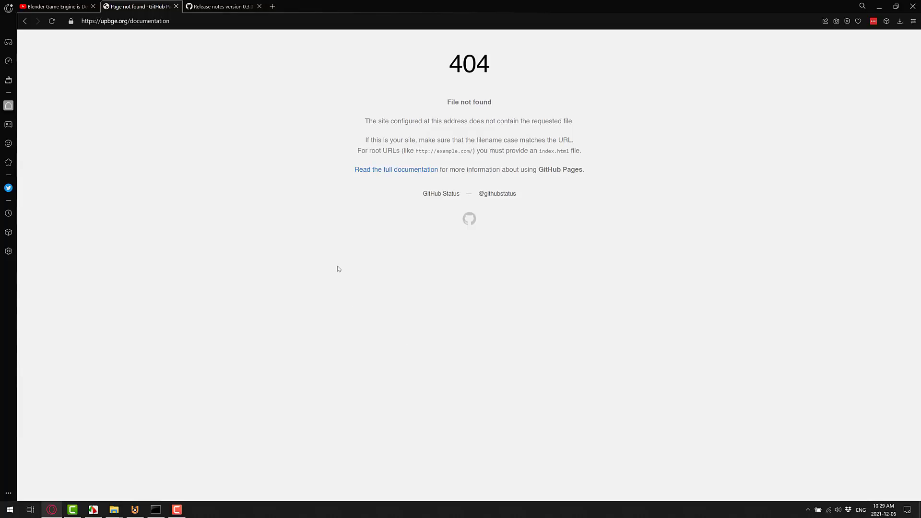
key("alt+Left")
Refine the search to 'upbge documentation' and try the UPBGE Manual and 0.2.5 Manual/API links
left_click(217, 56)
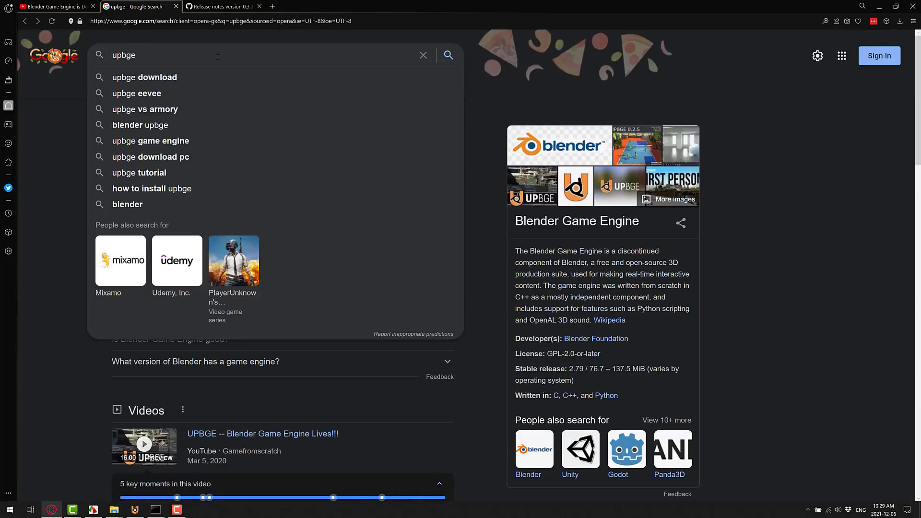
type("documentation")
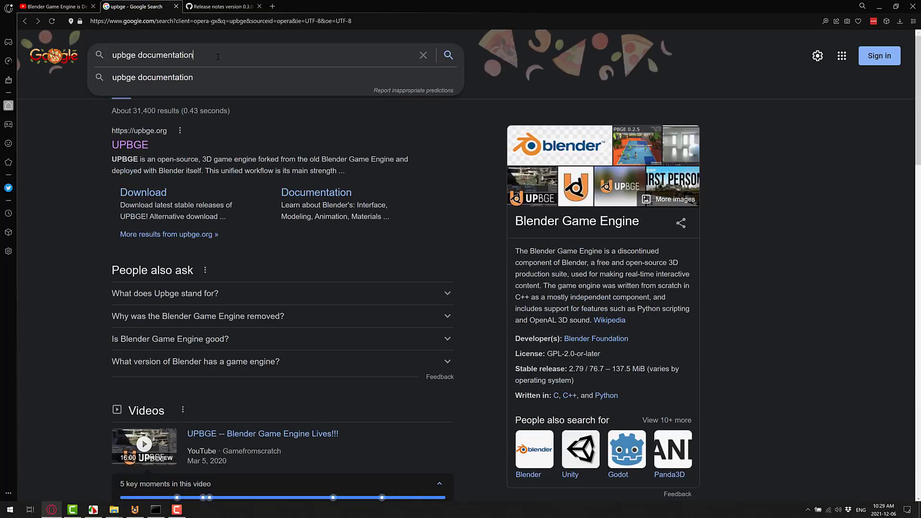
key("Return")
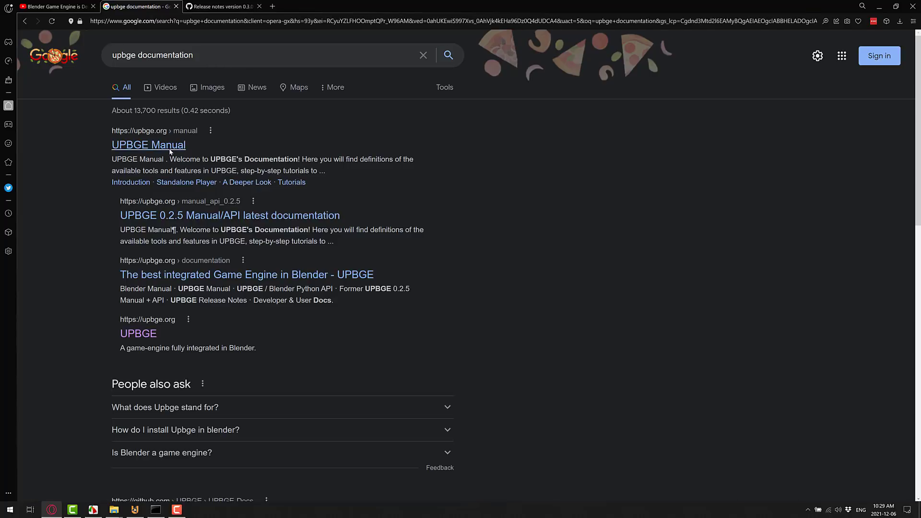
left_click(173, 150)
key("alt+Left")
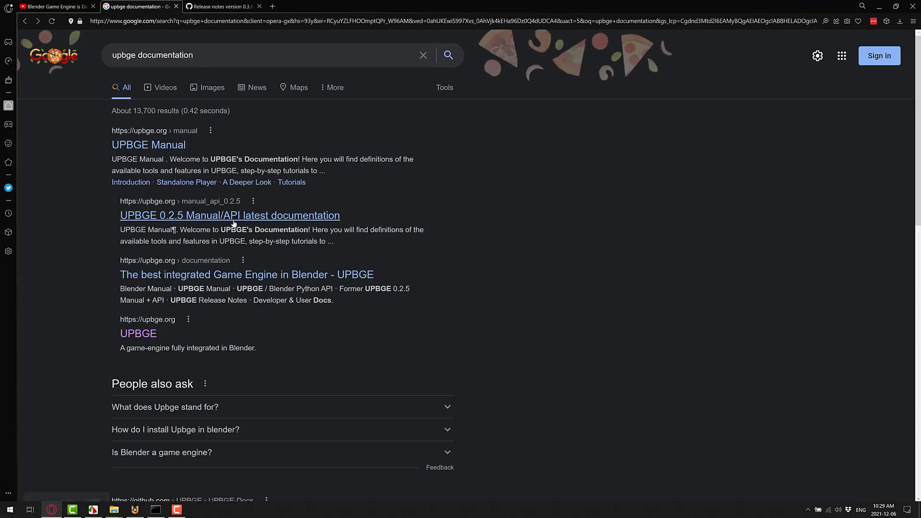
left_click(238, 219)
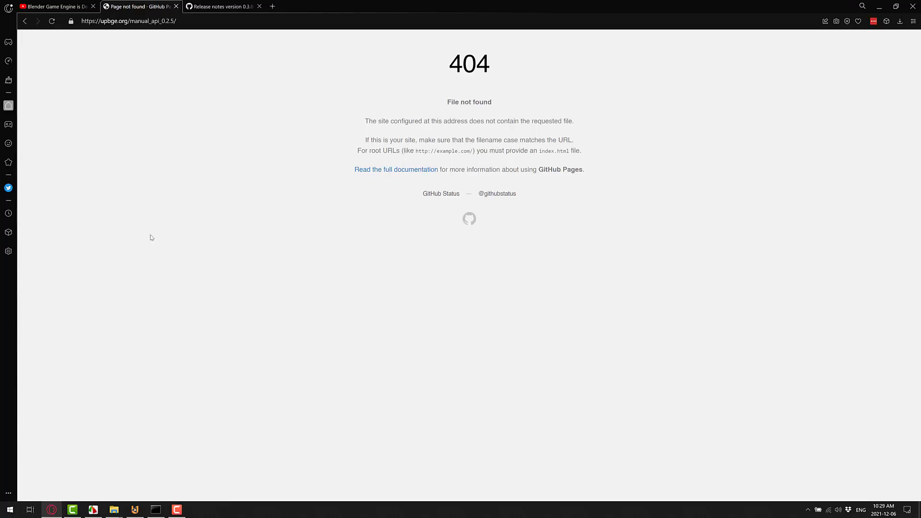
key("alt+Left")
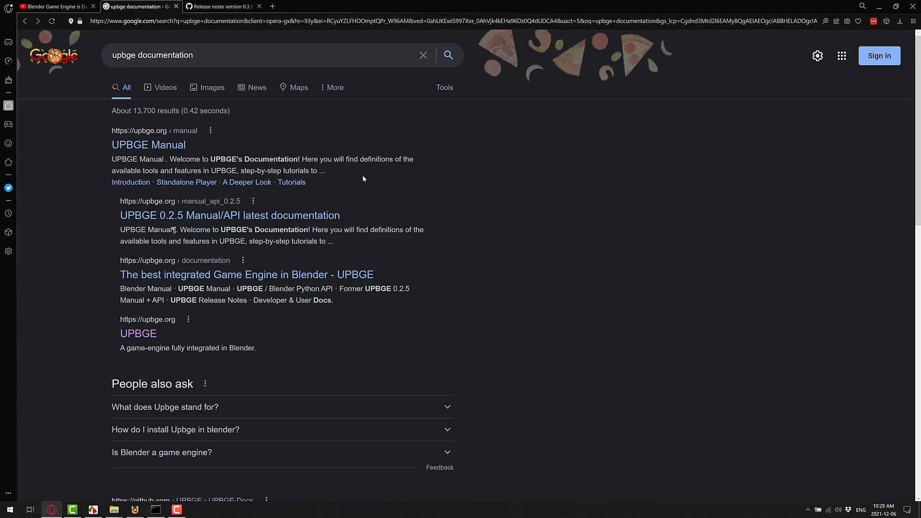
Skim the 'upbge documentation' results and put the browser in full screen
scroll(475, 240, "down", 4)
scroll(475, 240, "down", 4)
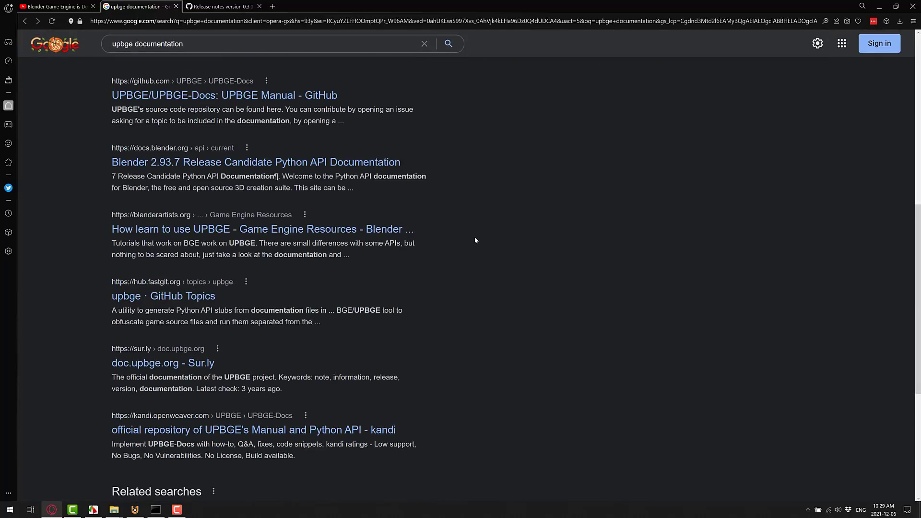
scroll(451, 238, "up", 8)
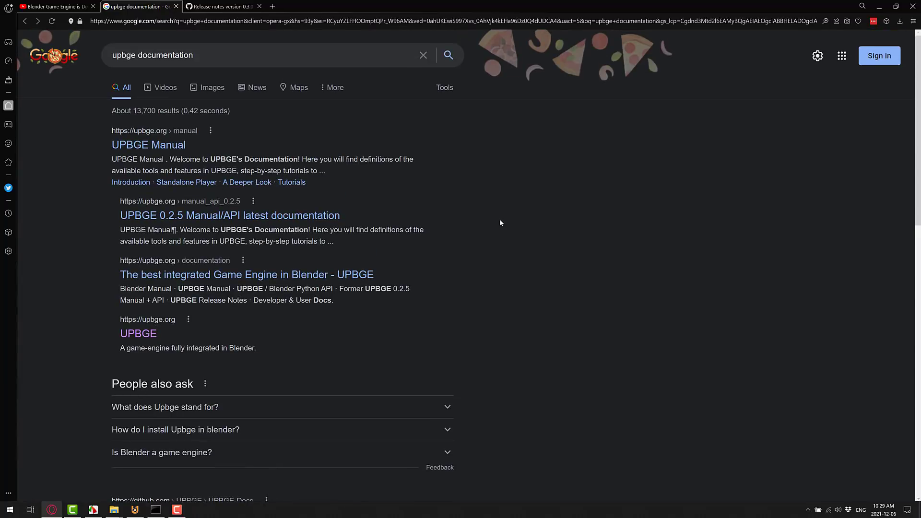
key("F11")
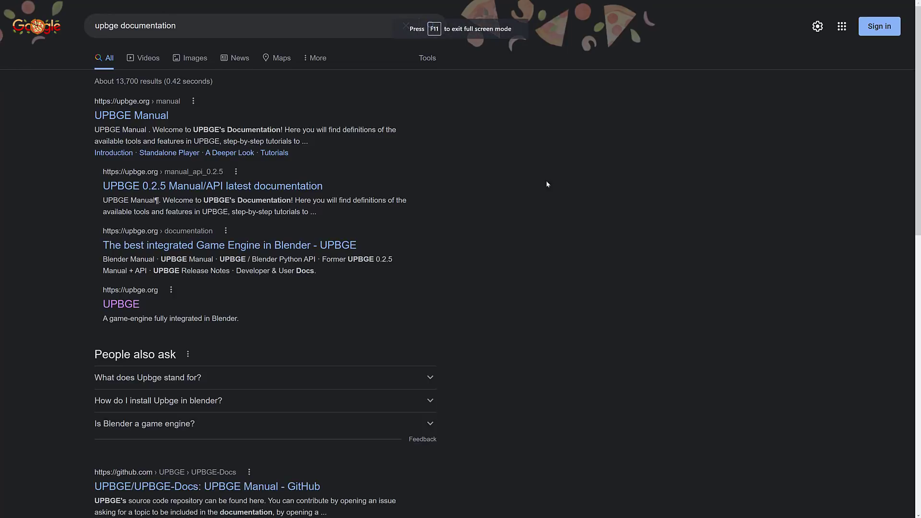
Switch to the UPBGE 0.3.0 release notes and read the Eevee, Grease pencil and Workbench overlay notes
key("ctrl+Tab")
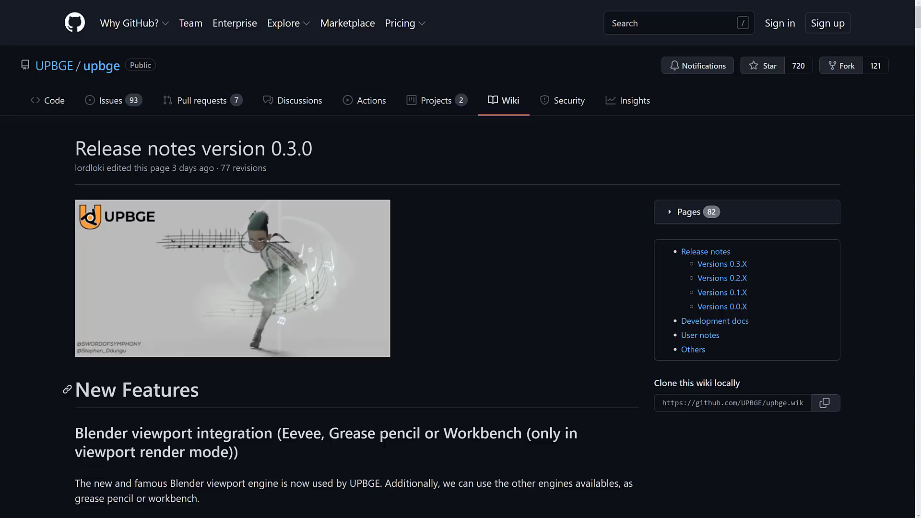
scroll(267, 297, "down", 3)
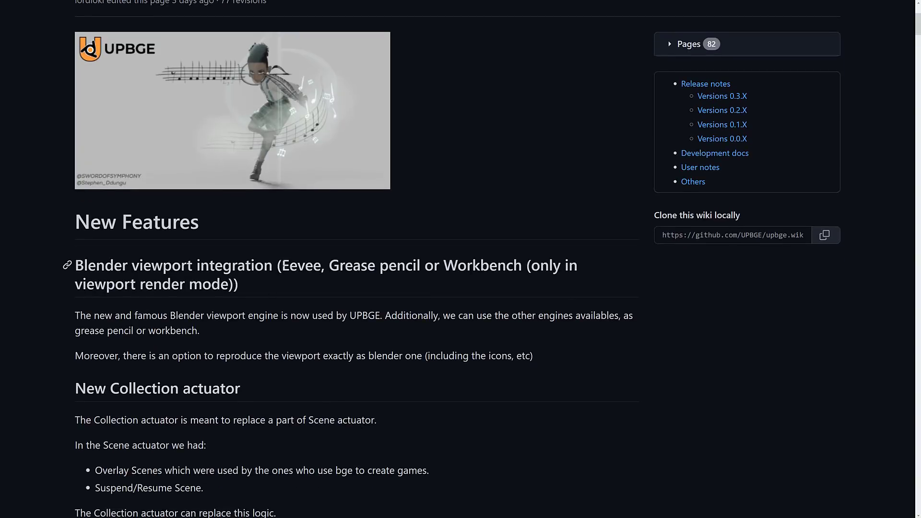
mouse_move(281, 265)
left_mouse_down()
mouse_move(527, 265)
mouse_move(412, 285)
left_mouse_up()
left_click(412, 284)
scroll(416, 320, "down", 15)
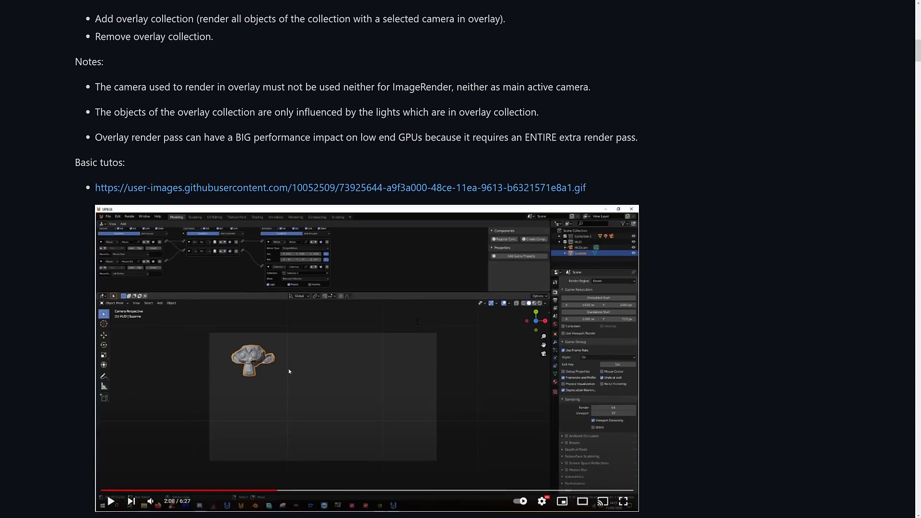
scroll(417, 321, "down", 15)
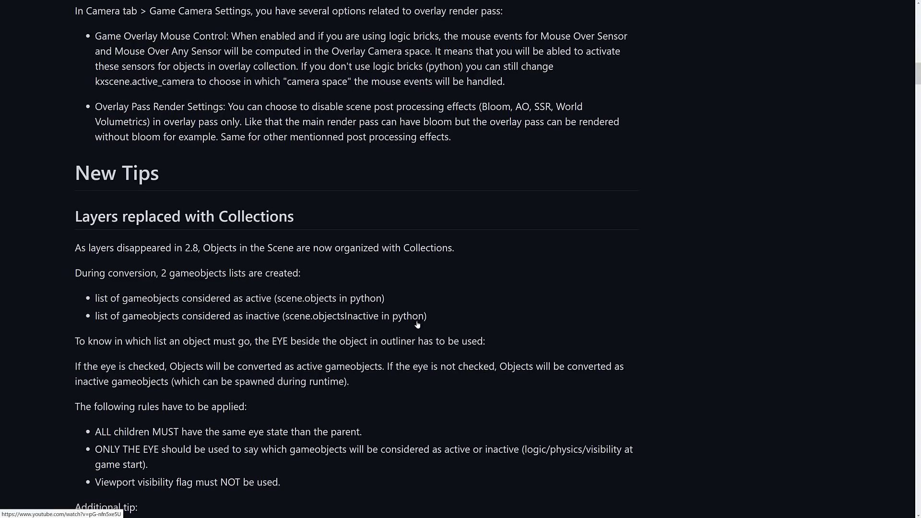
scroll(418, 322, "down", 15)
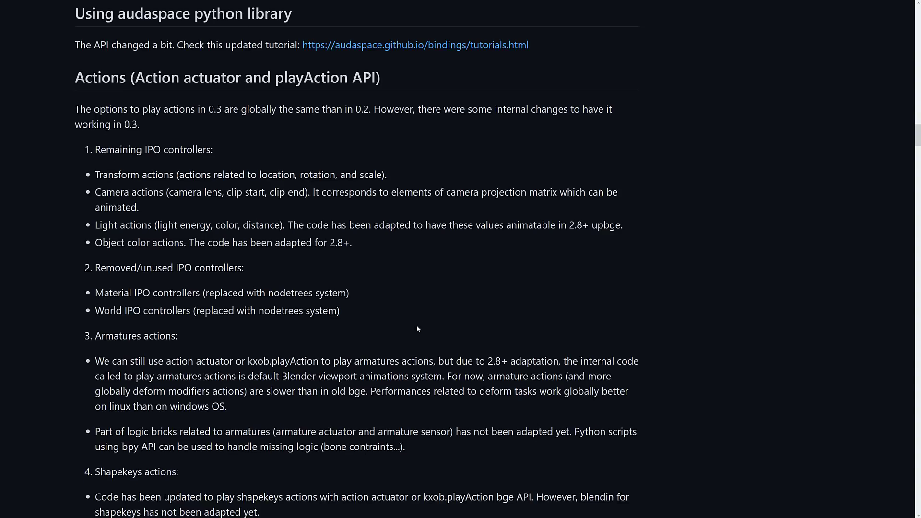
scroll(415, 320, "up", 15)
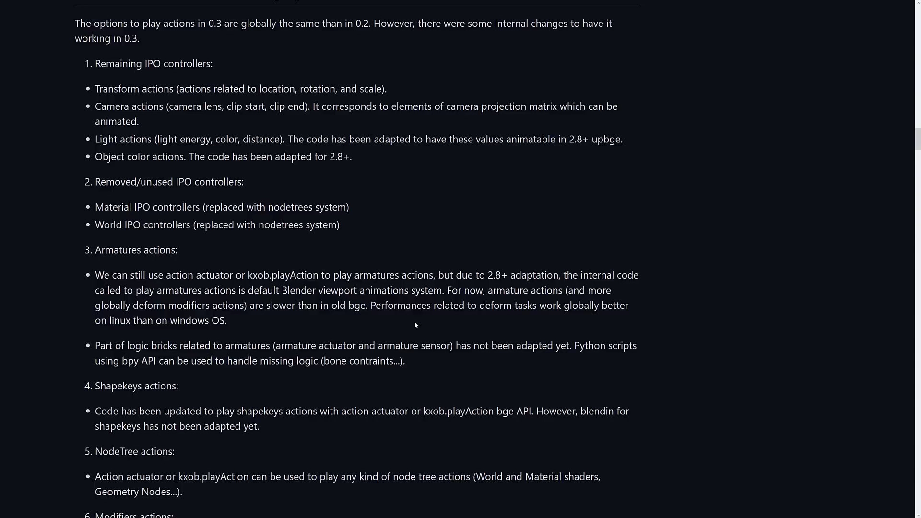
scroll(414, 317, "up", 4)
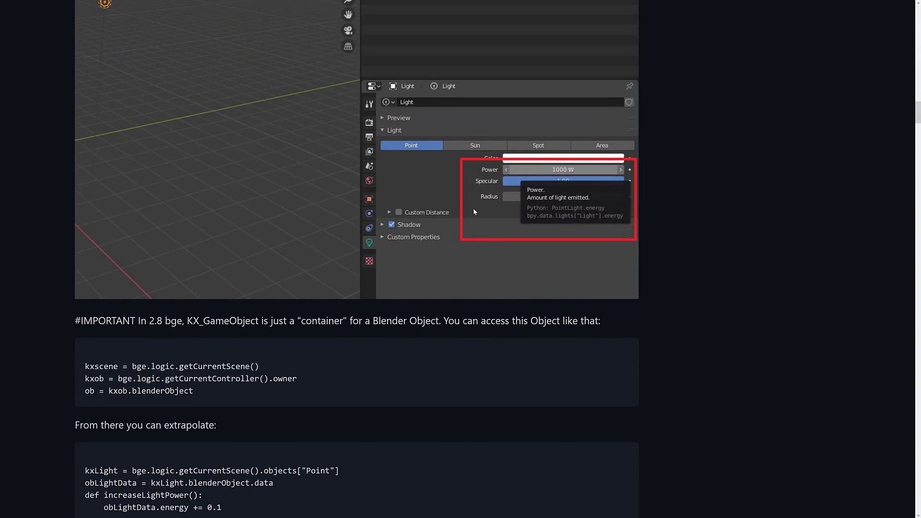
scroll(473, 208, "up", 4)
Read further down the release notes to the Libload section, then switch back to UPBGE
scroll(473, 209, "down", 11)
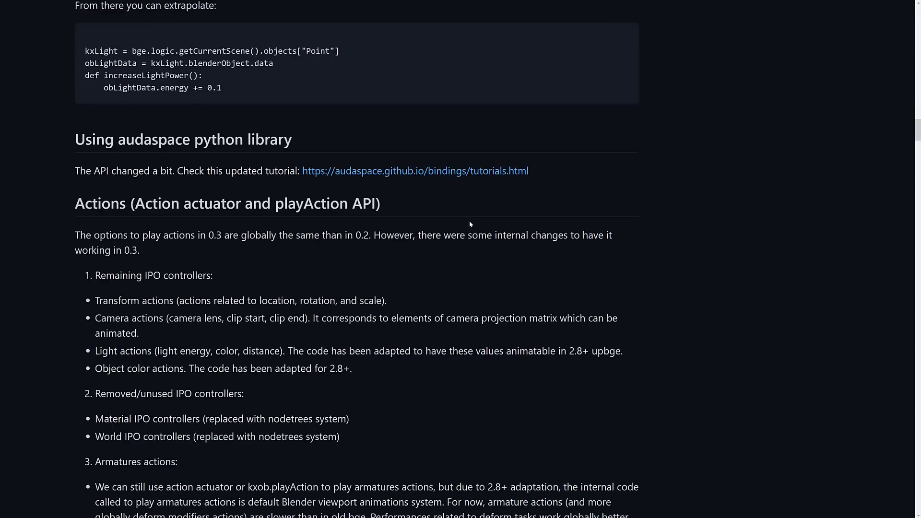
scroll(470, 224, "down", 15)
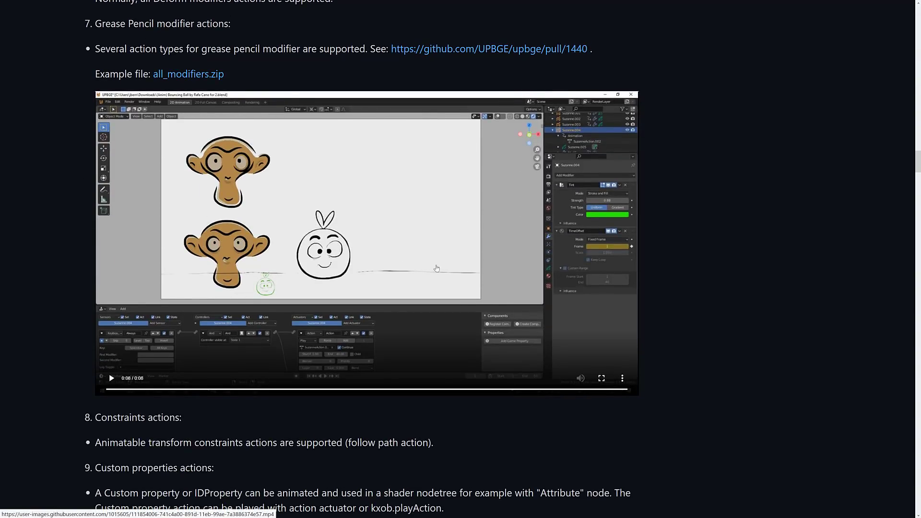
scroll(457, 295, "down", 8)
scroll(458, 292, "down", 1)
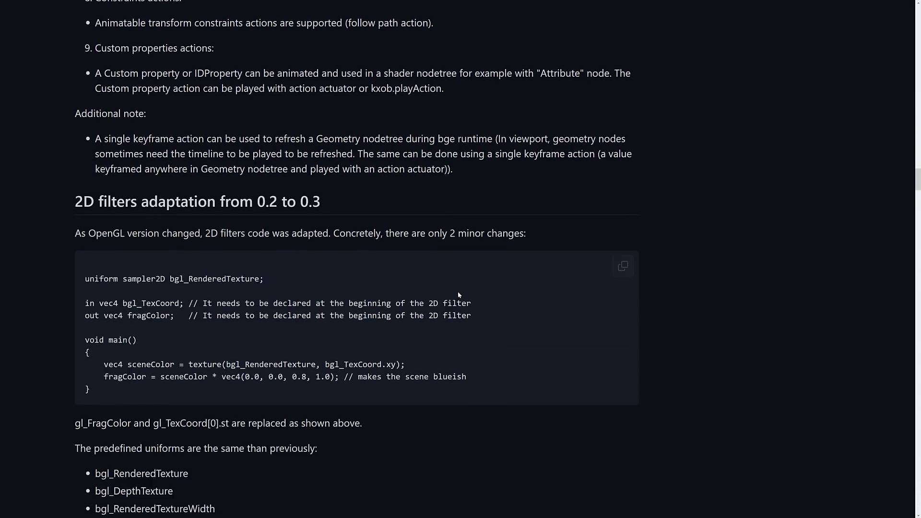
scroll(459, 283, "down", 1)
scroll(459, 283, "down", 10)
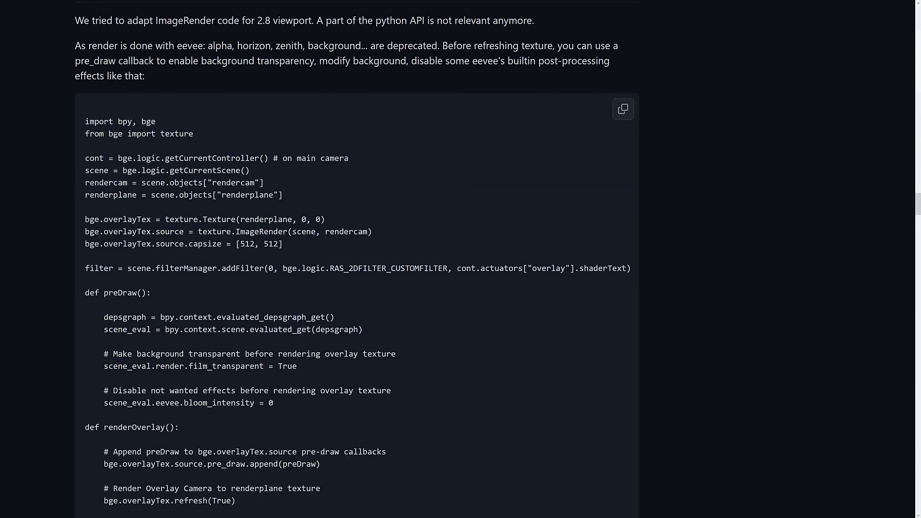
left_click_drag(231, 158, 456, 407)
left_click(462, 324)
scroll(460, 318, "down", 3)
scroll(467, 317, "down", 14)
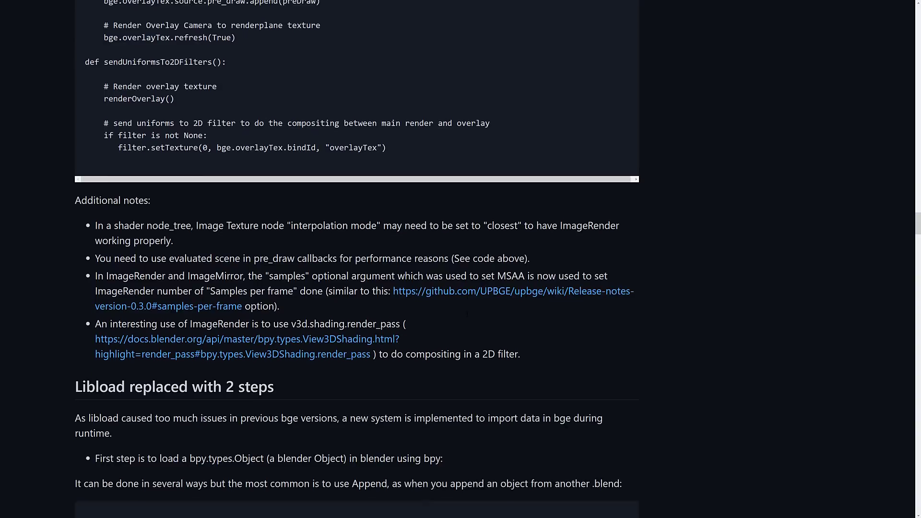
scroll(466, 312, "down", 4)
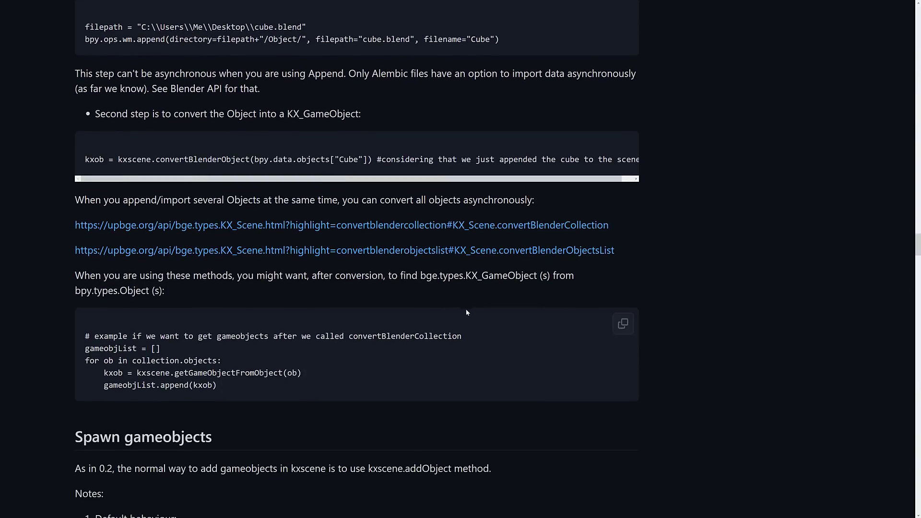
key("alt+Tab")
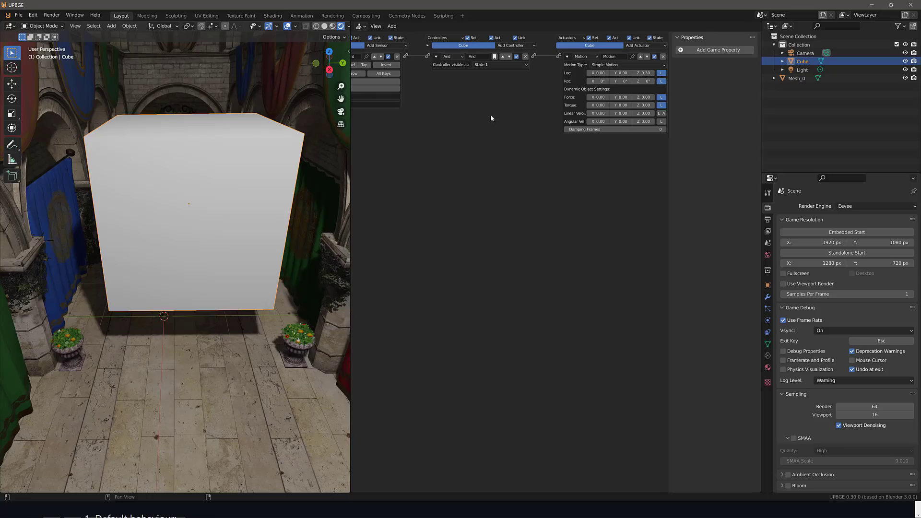
middle_click_drag(478, 209, 453, 213)
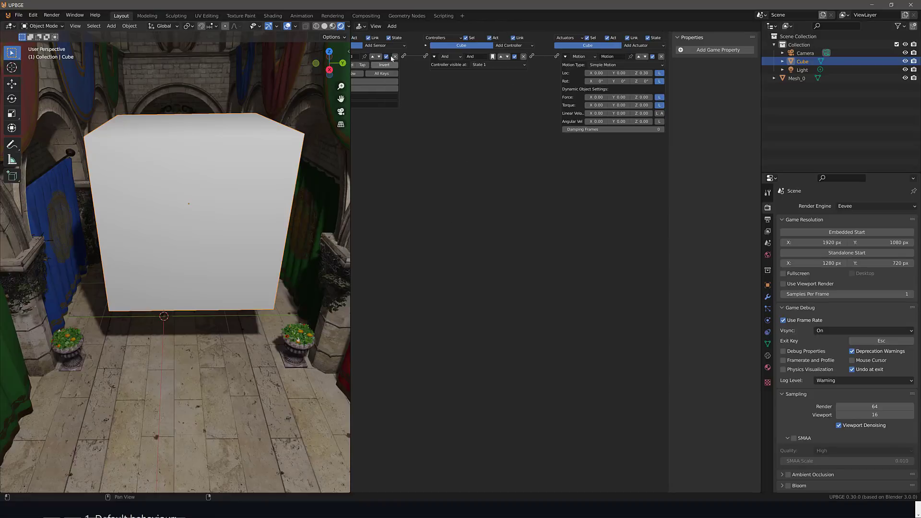
left_click(640, 46)
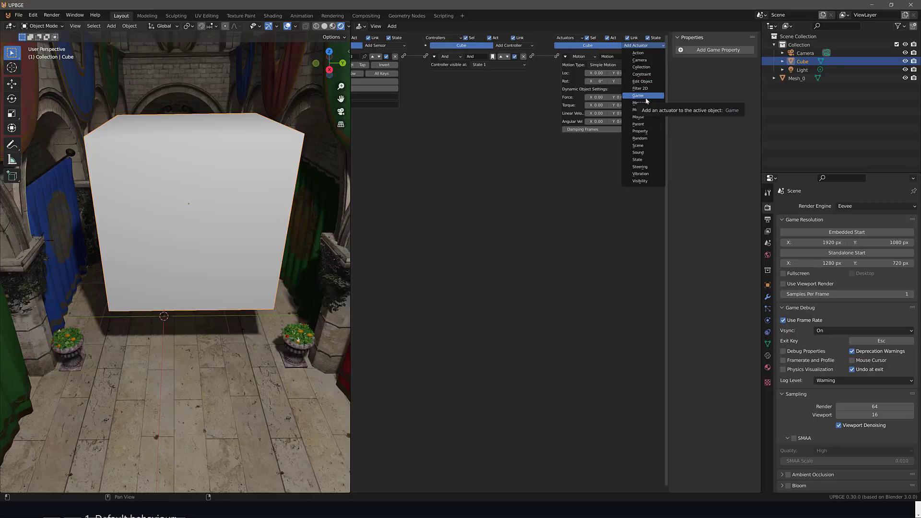
left_click(390, 45)
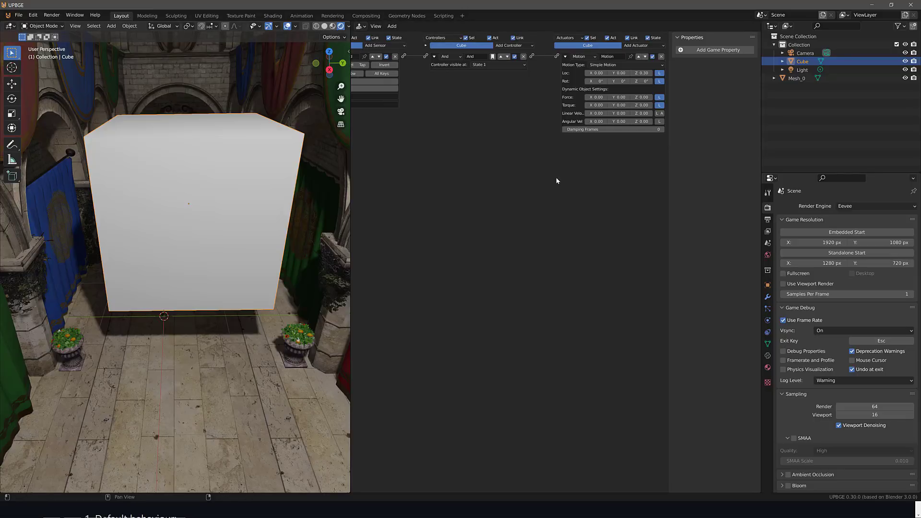
middle_click_drag(470, 185, 637, 181)
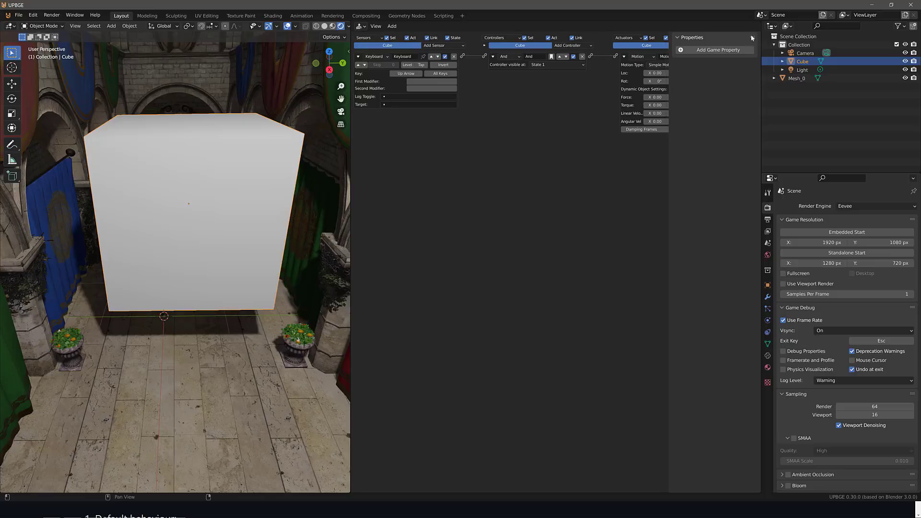
Add a Float game property named prop with value 0.000 to the cube and show its Game settings
left_click(711, 50)
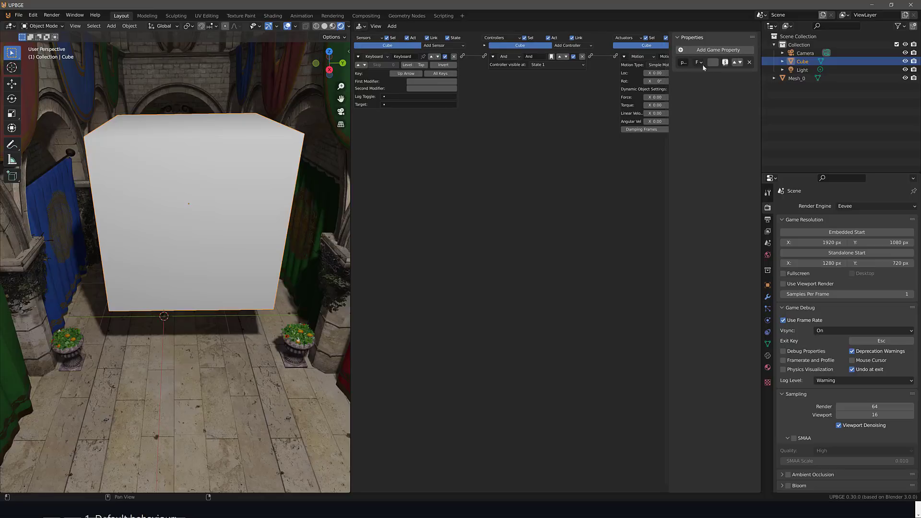
left_click(767, 355)
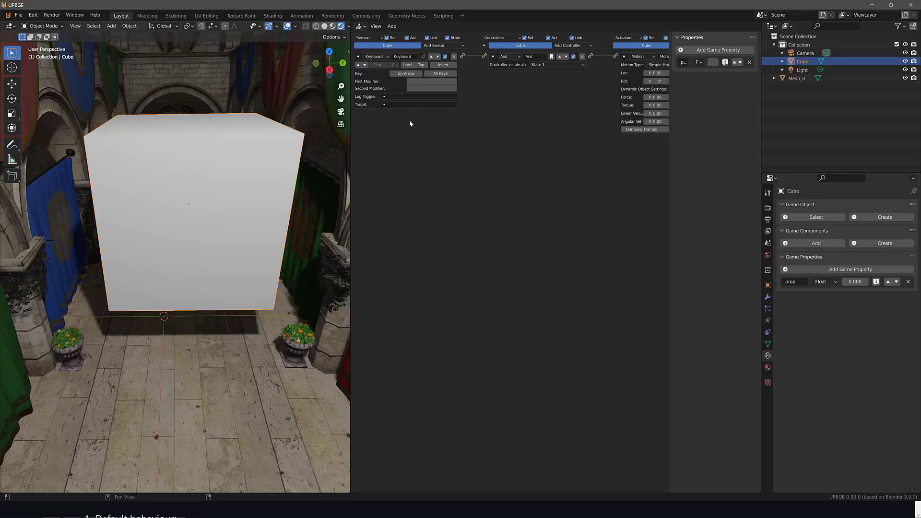
Split the logic editor into top and bottom halves, then left and right, merging the bottom into one full-width pane
left_click_drag(351, 26, 365, 174)
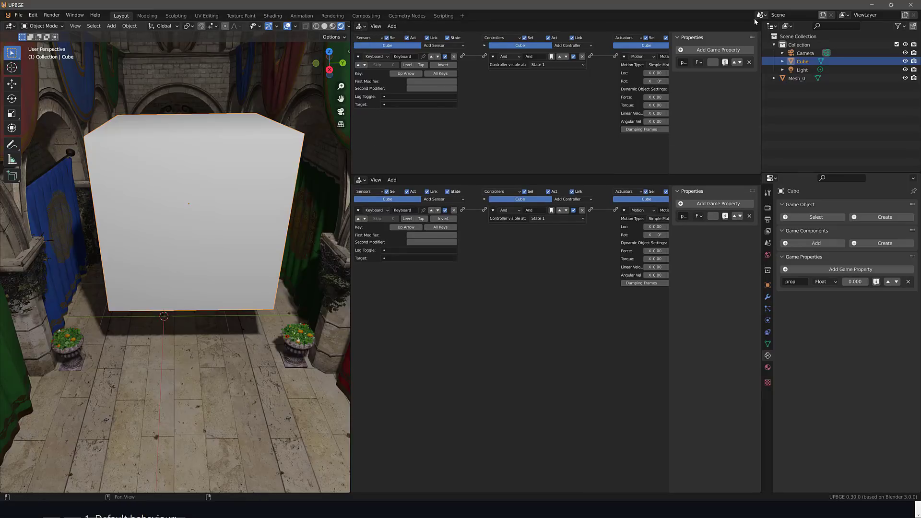
left_click_drag(758, 23, 553, 72)
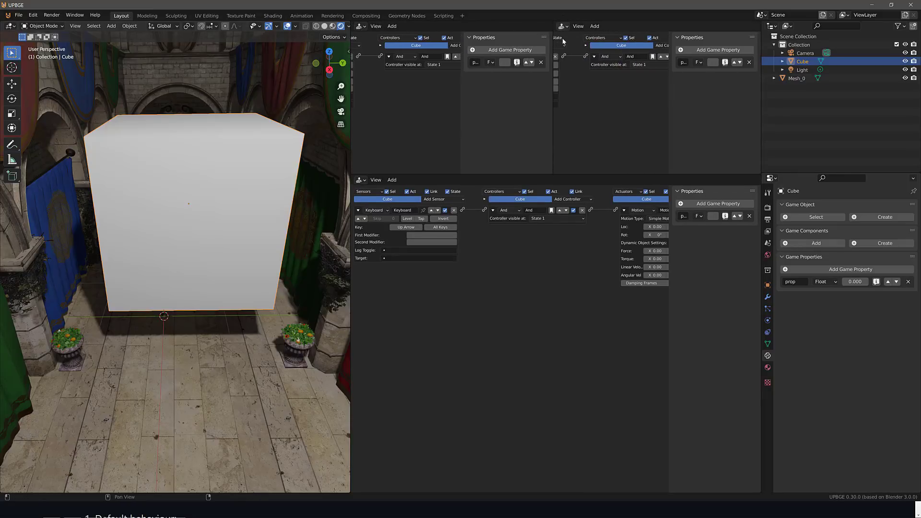
left_click_drag(554, 174, 550, 370)
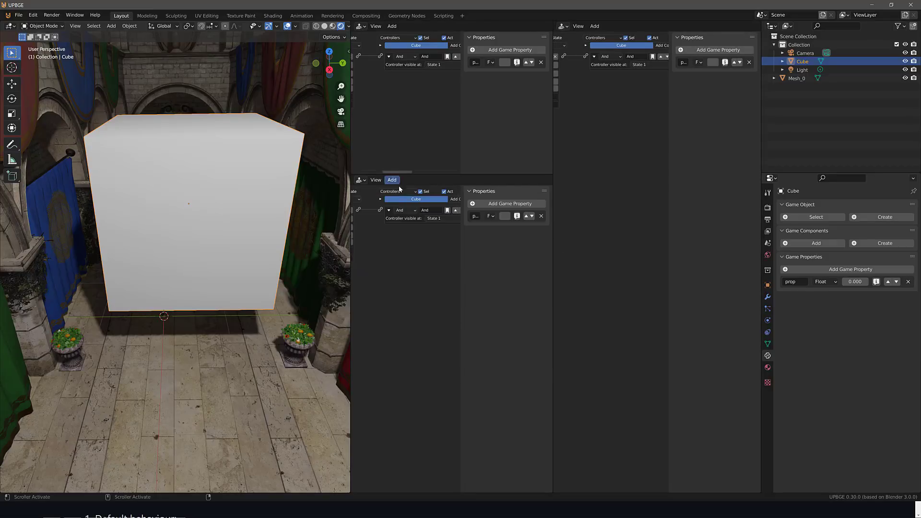
left_click_drag(355, 179, 479, 335)
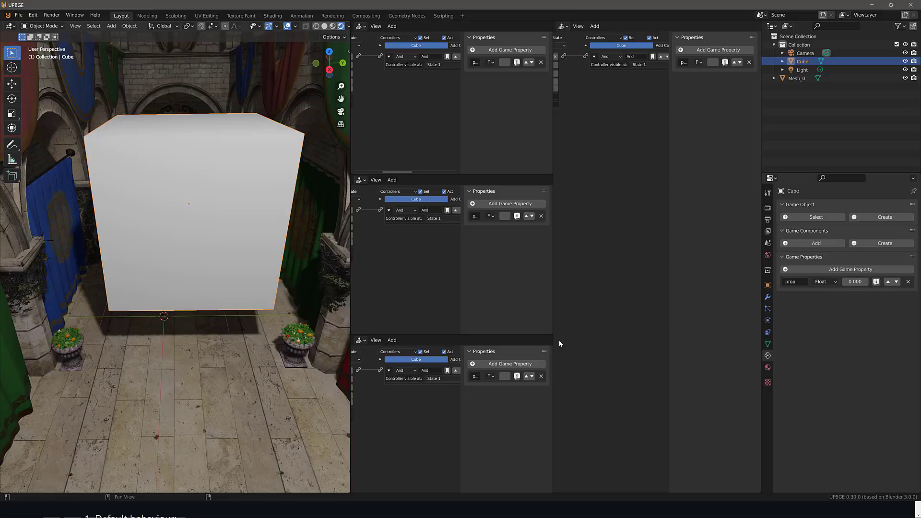
left_click_drag(551, 336, 637, 407)
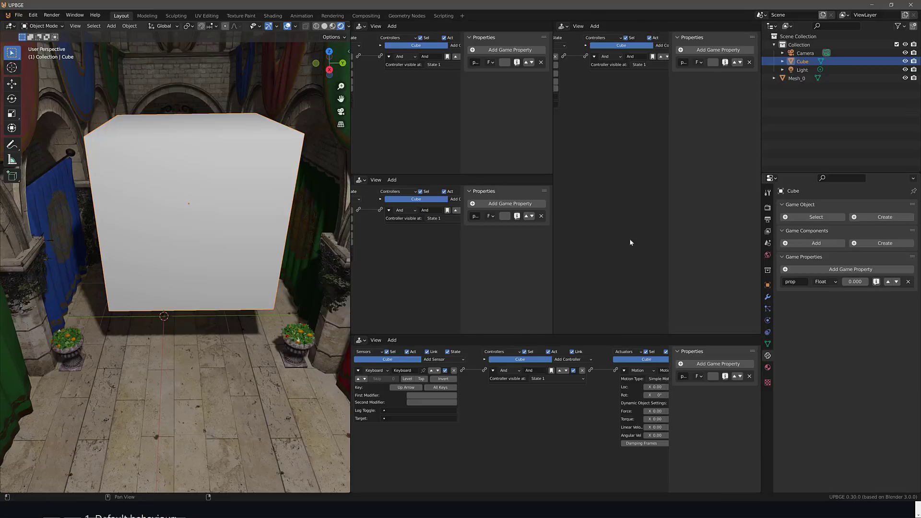